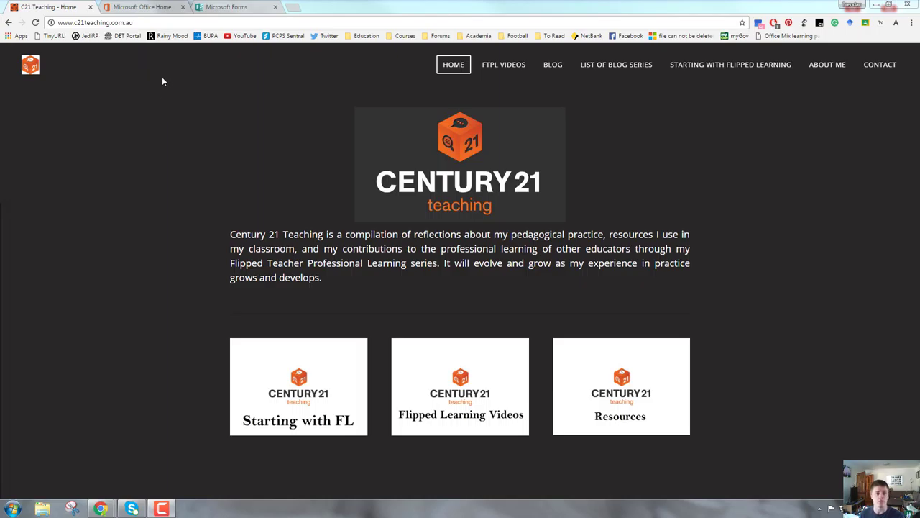
Open Microsoft Forms from the Office 365 home page
click(138, 6)
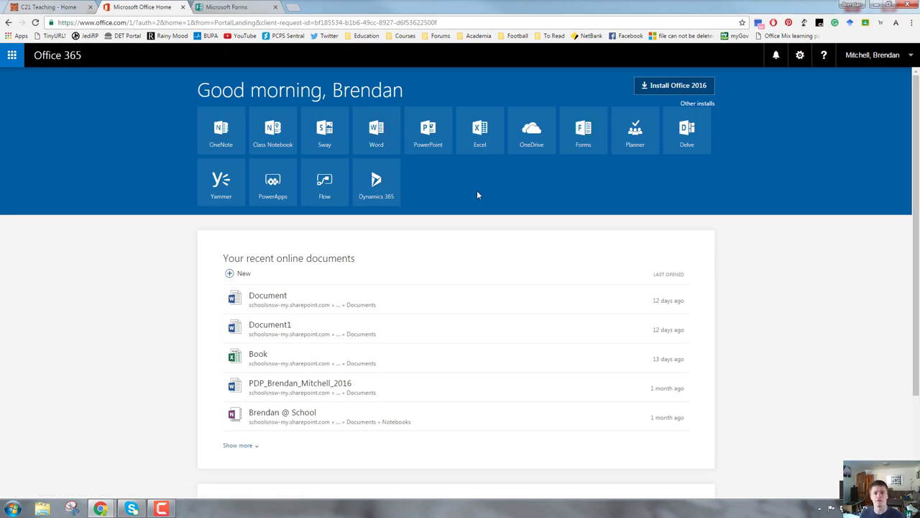
click(586, 148)
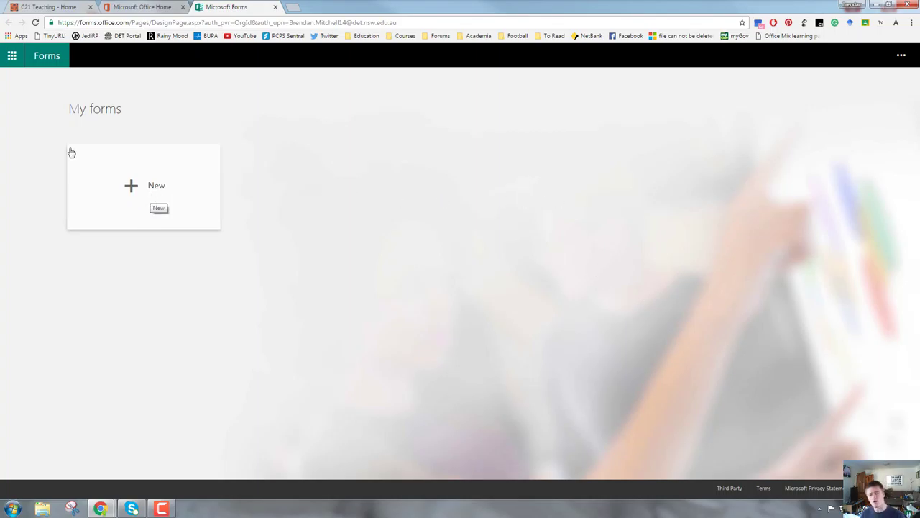
click(12, 58)
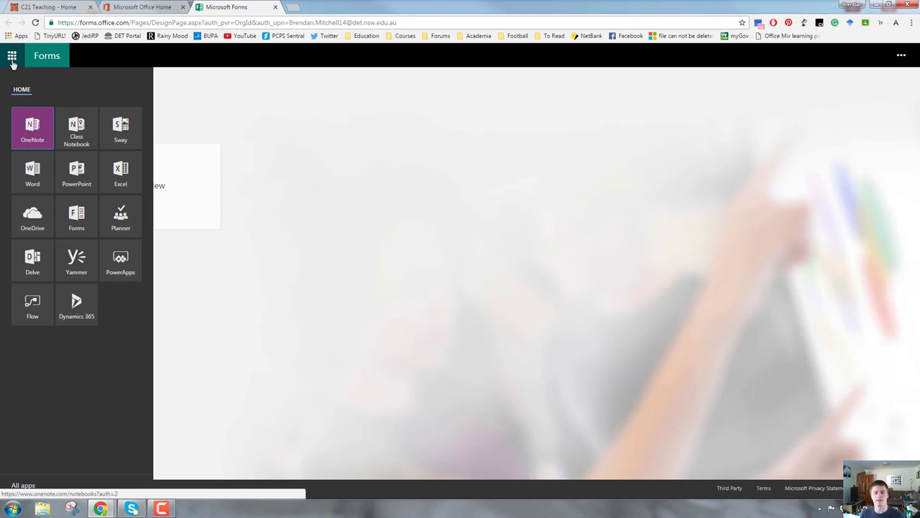
click(272, 101)
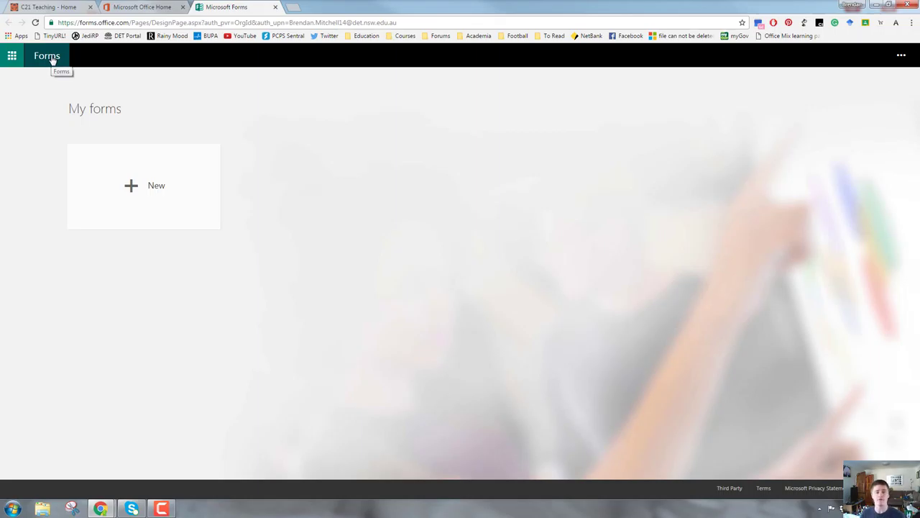
click(901, 62)
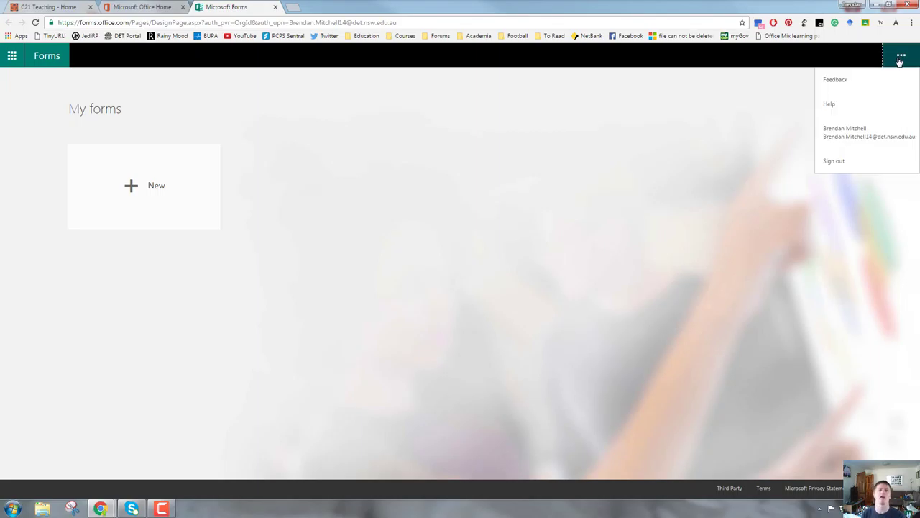
click(578, 175)
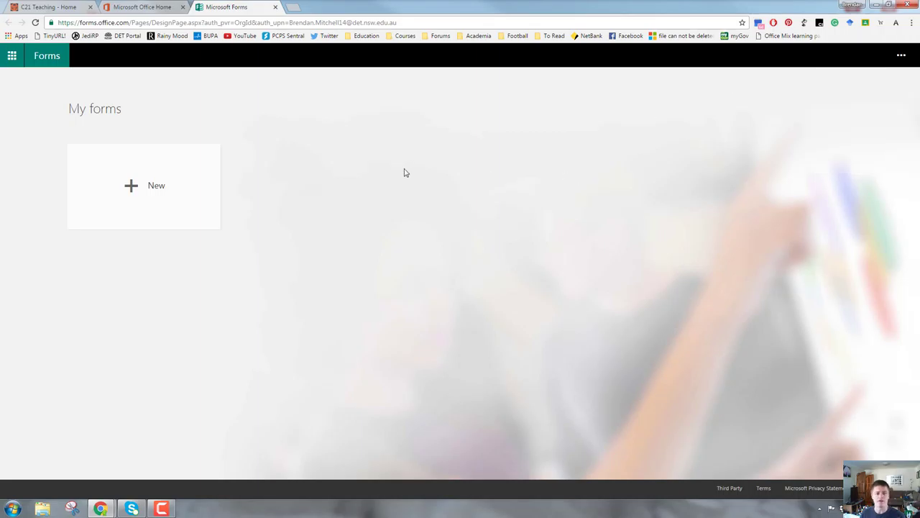
Create a new blank form
click(161, 189)
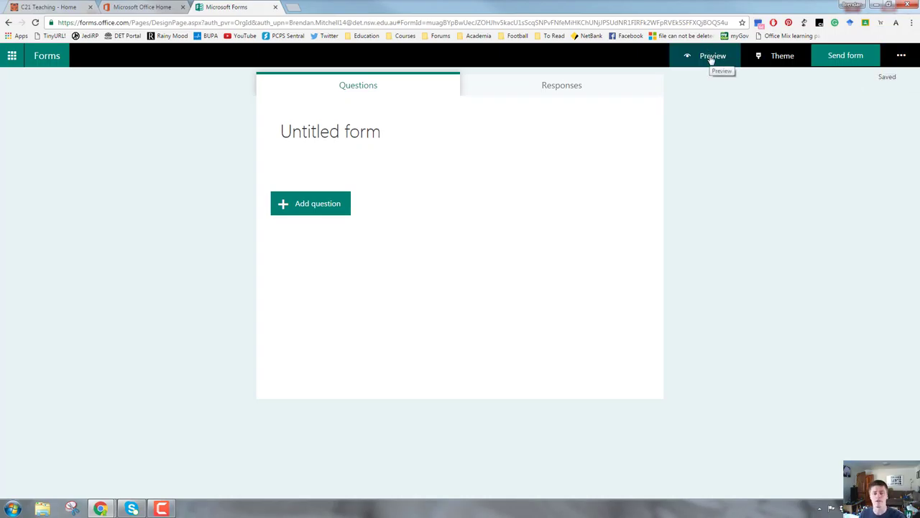
Try the snowboarding and city bus themes on the form, then restore the plain teal theme
click(781, 57)
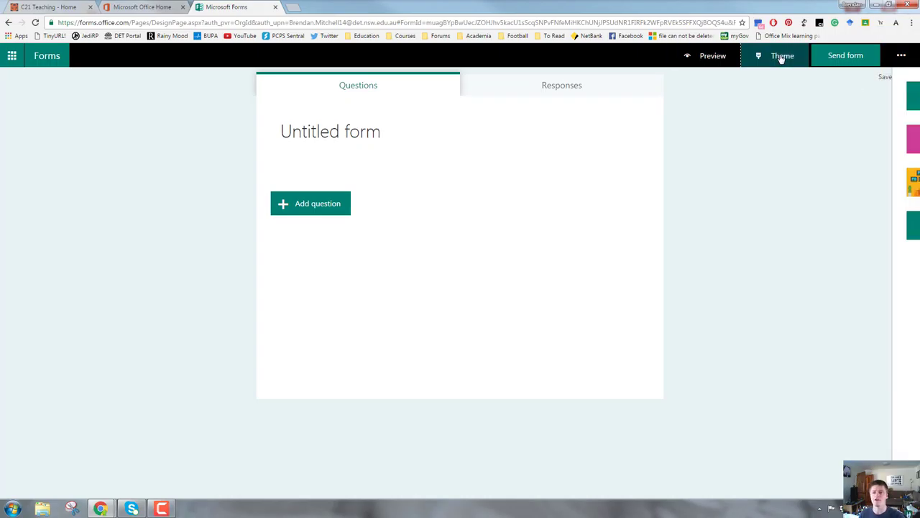
click(848, 95)
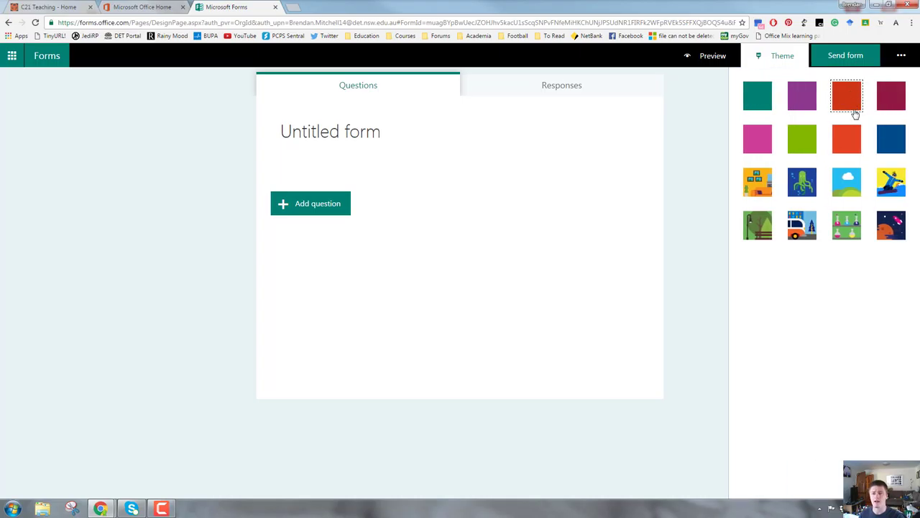
click(890, 184)
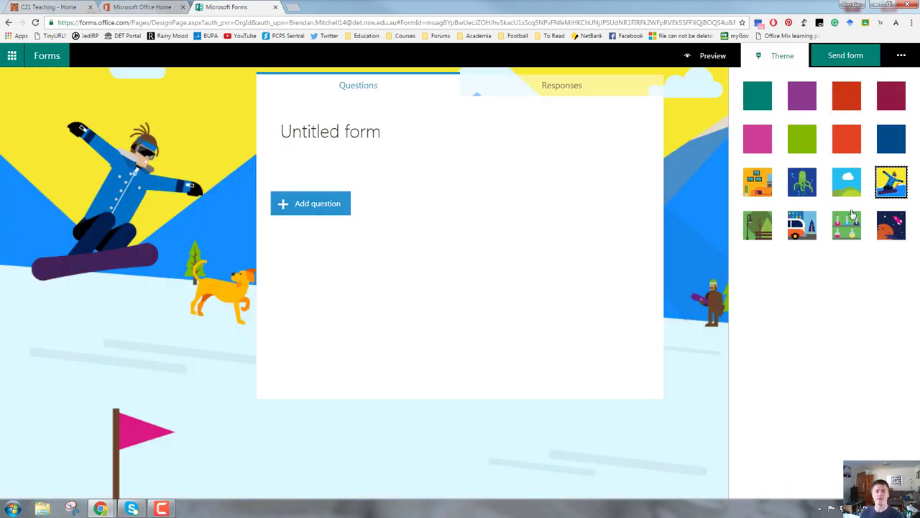
click(804, 227)
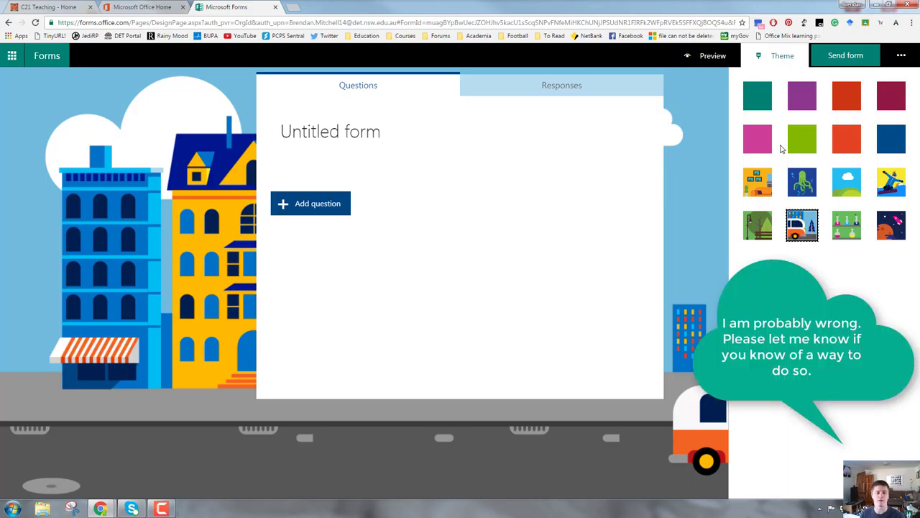
click(764, 100)
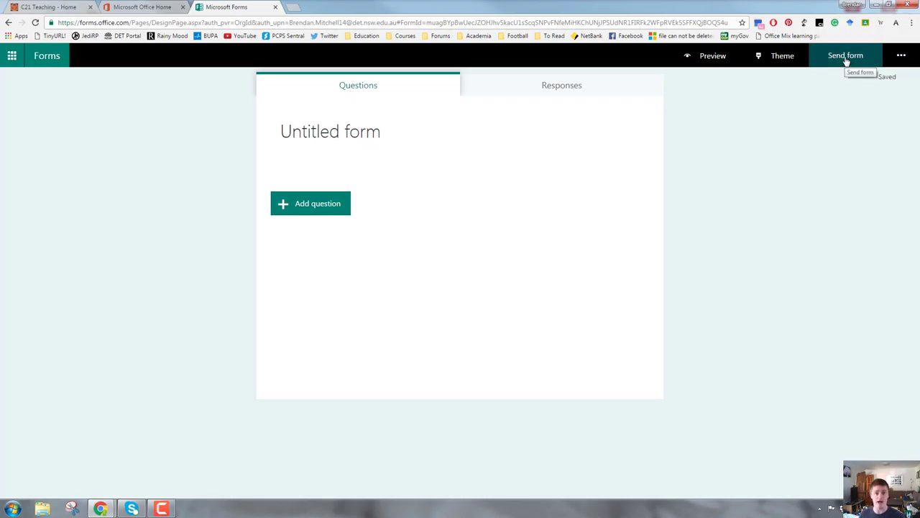
Review the form's sharing methods, its settings for who can respond, and its additional options
click(846, 56)
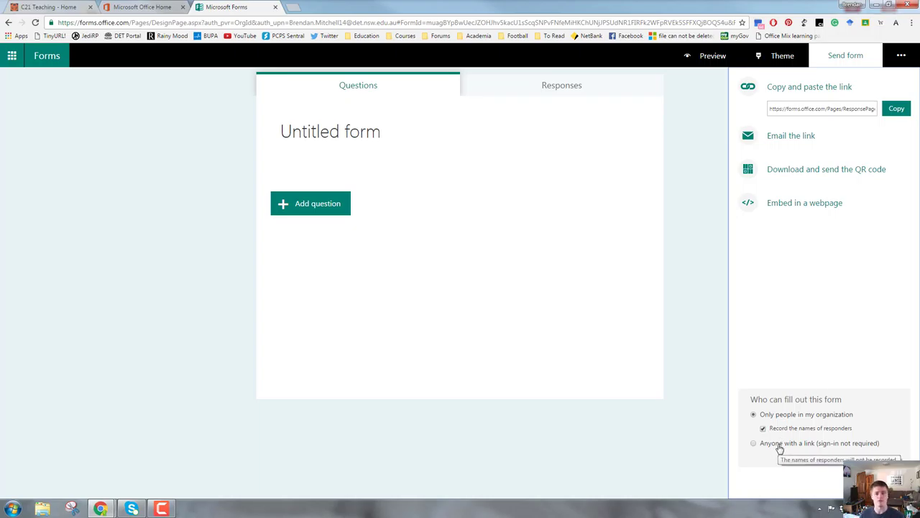
click(877, 458)
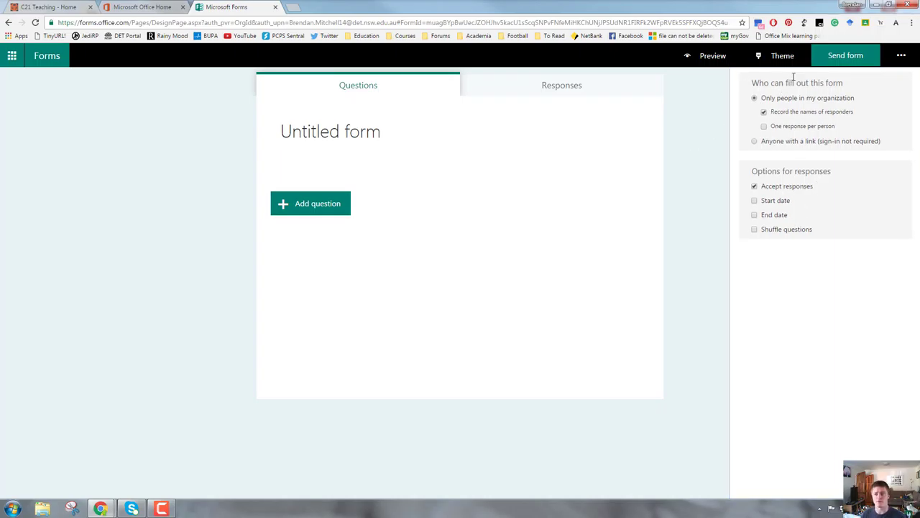
click(901, 55)
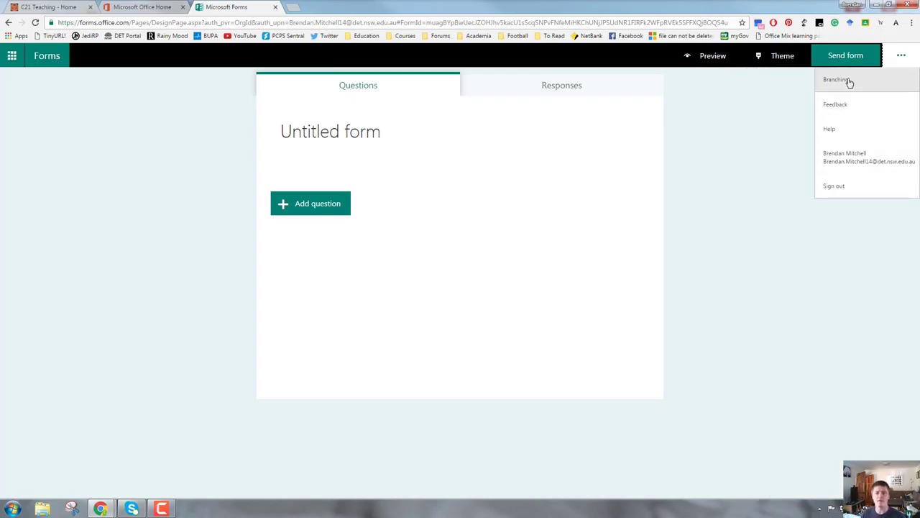
click(764, 137)
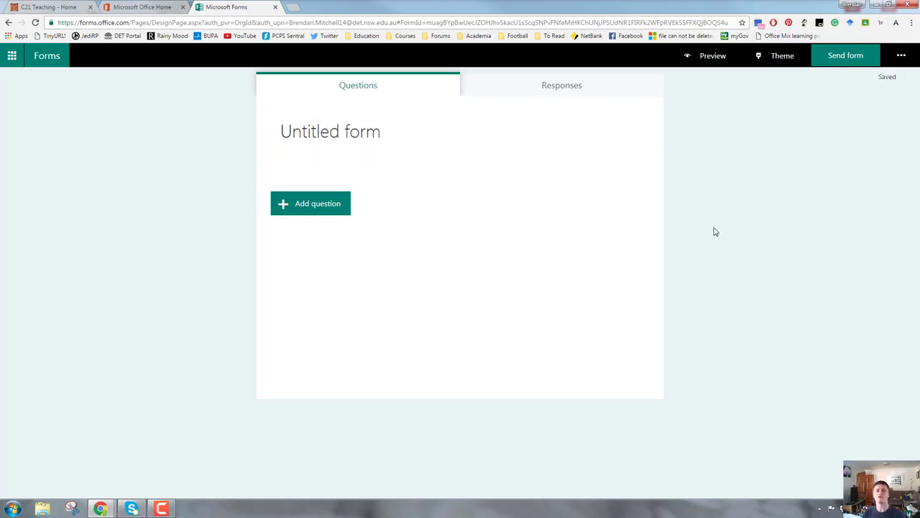
Title the form "Getting to know you." and add the description "This form will help me get to know a little about you."
click(369, 133)
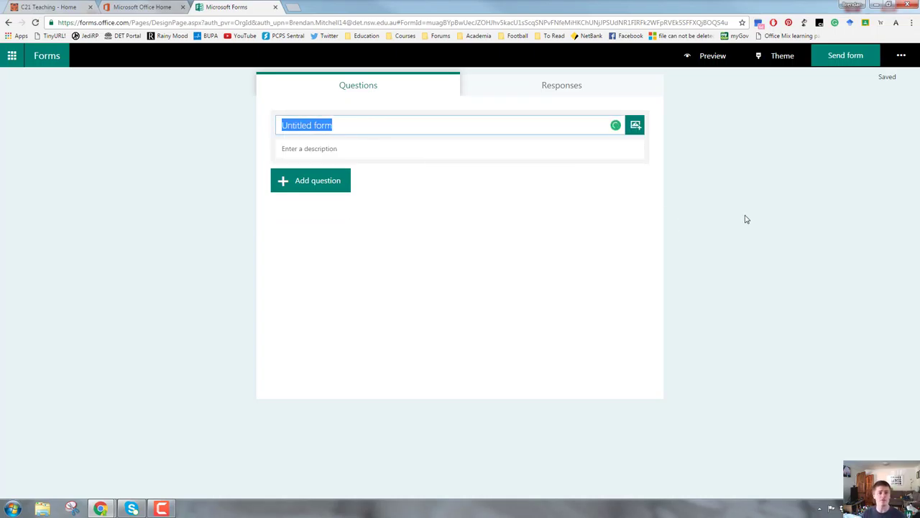
text(Give)
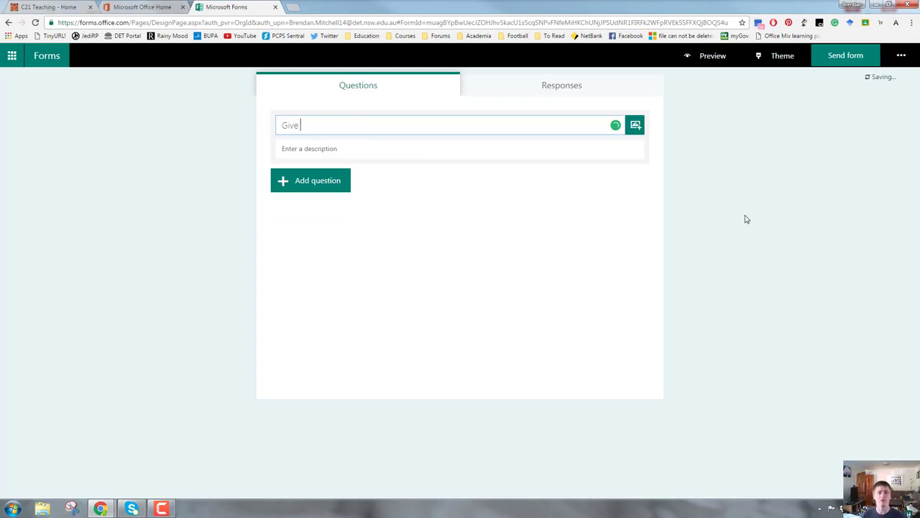
key(BackSpace)
key(BackSpace)
key(BackSpace)
key(BackSpace)
key(BackSpace)
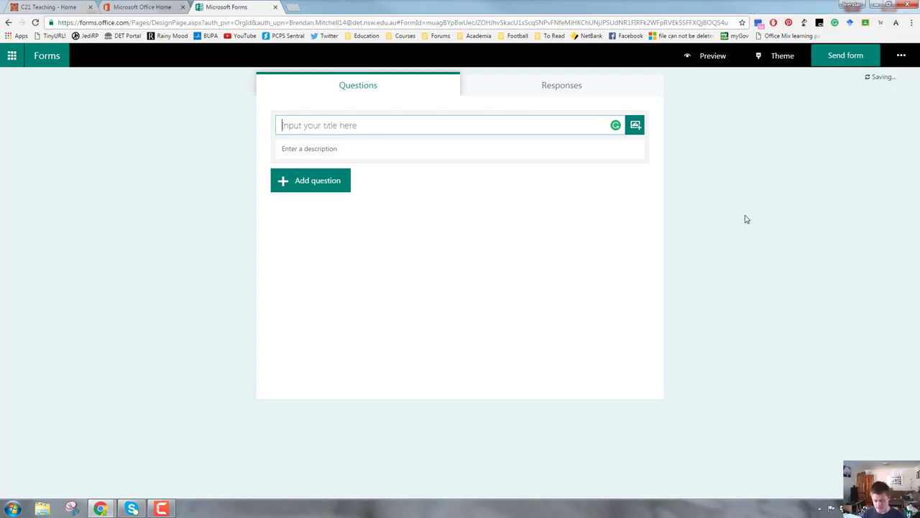
text(Getting to )
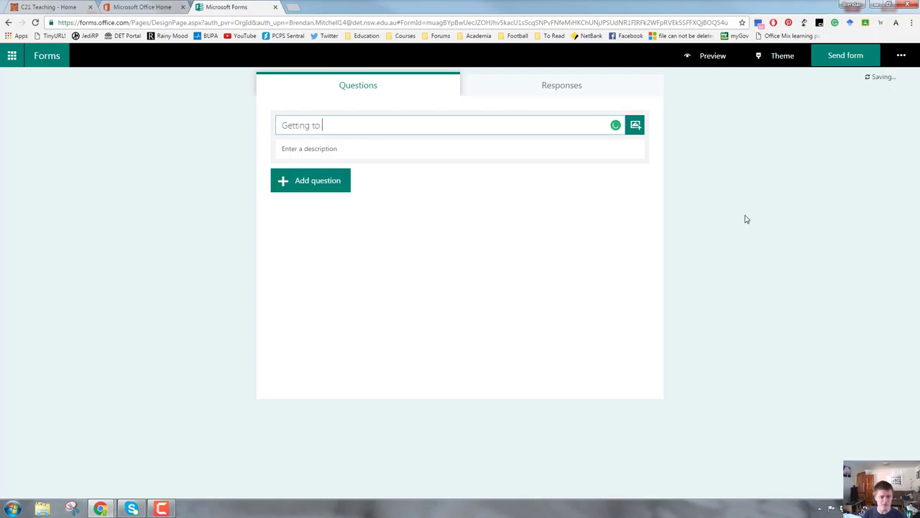
text(know y)
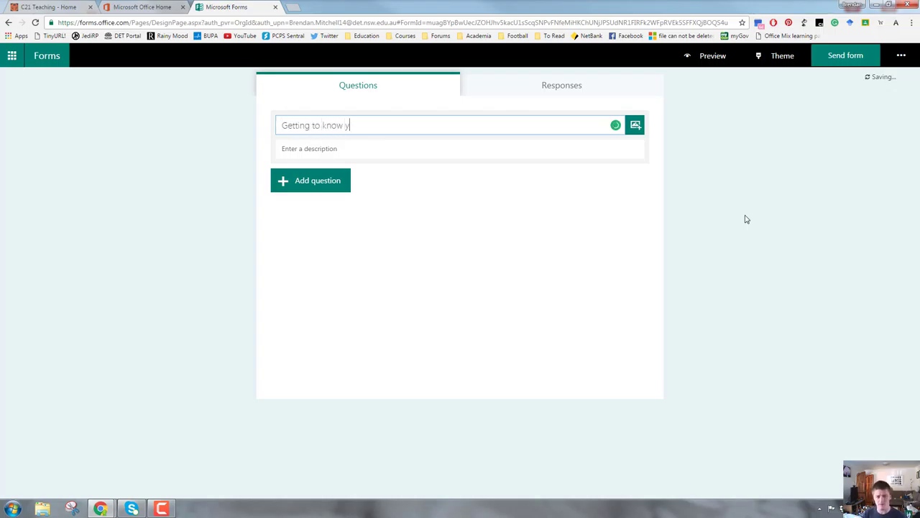
text(ou.)
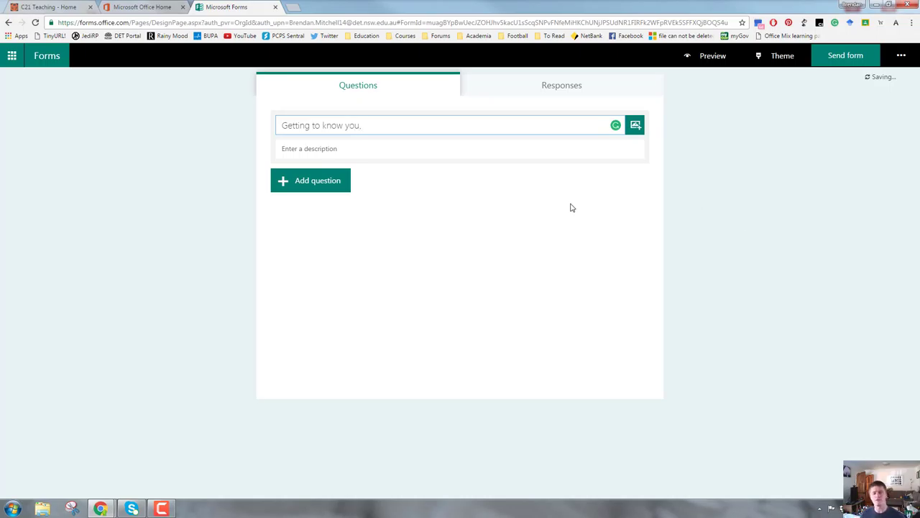
click(361, 149)
text(This form will help me get to know a little about you.)
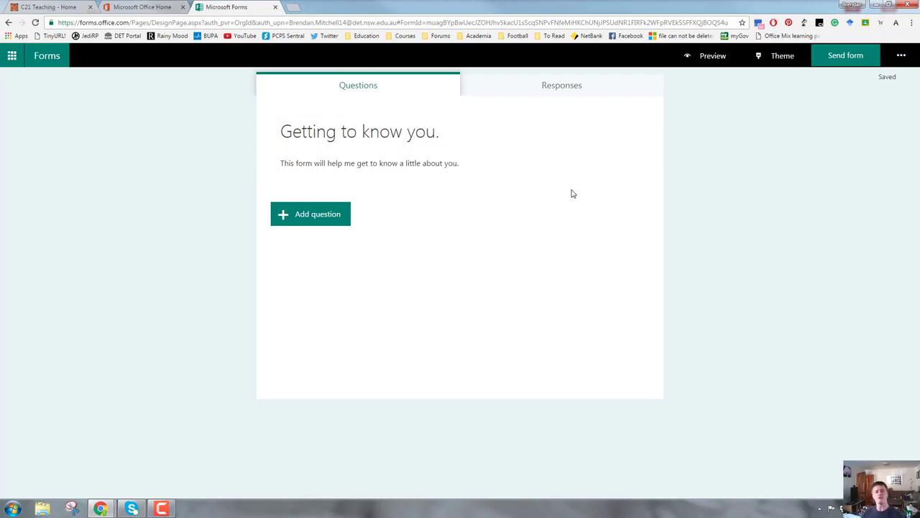
Examine the available sources for adding an image to the form's header, without inserting one
click(530, 155)
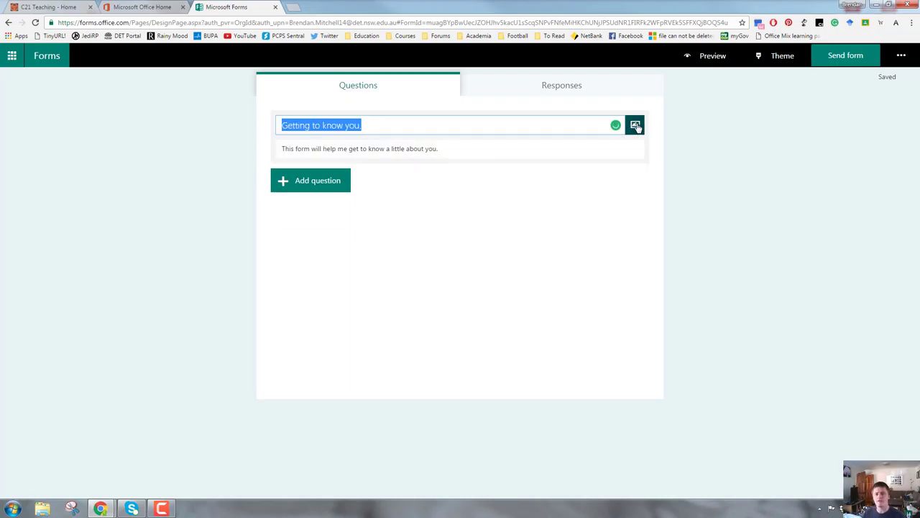
click(636, 126)
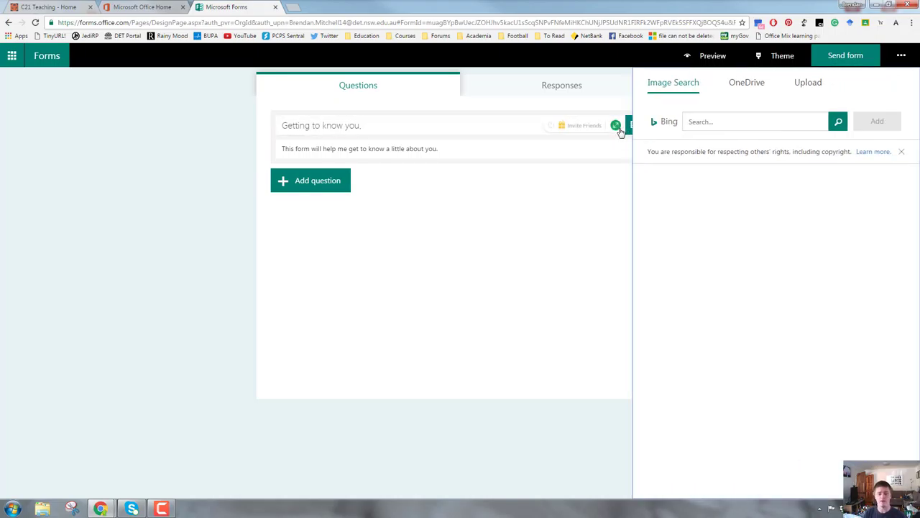
click(704, 122)
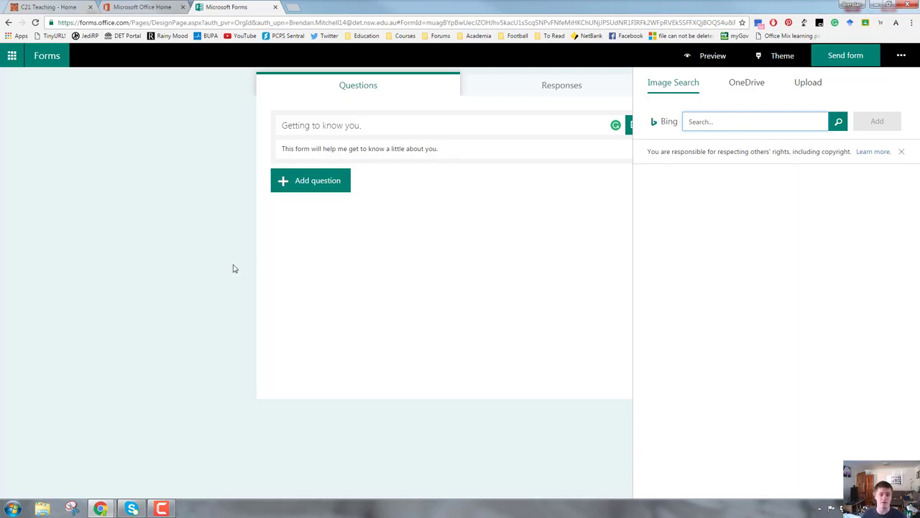
click(201, 252)
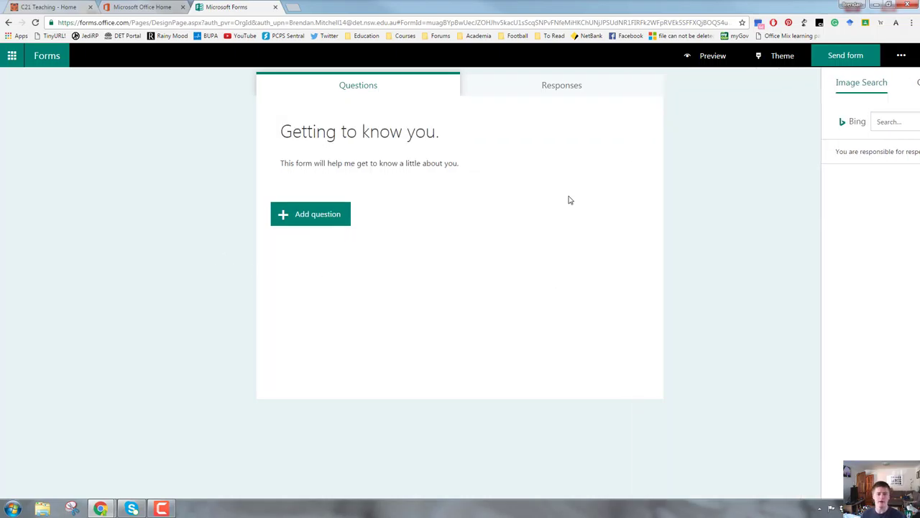
click(324, 219)
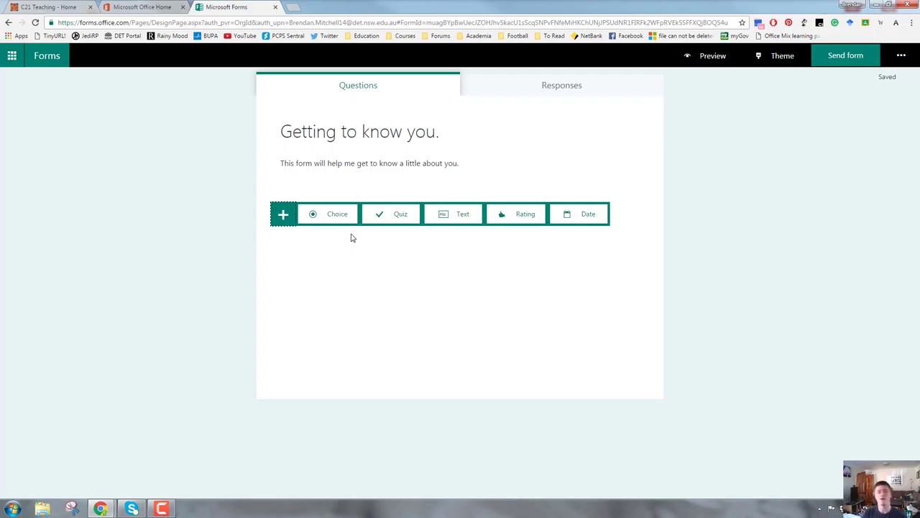
click(338, 214)
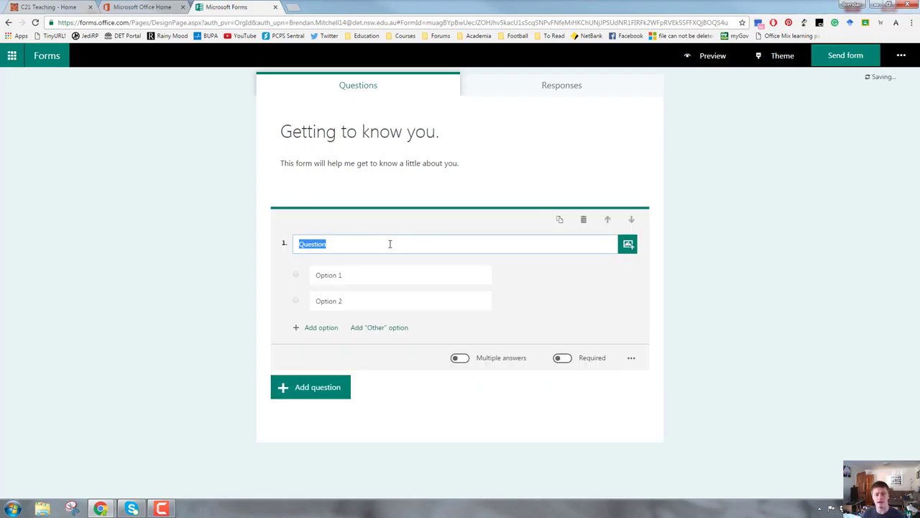
click(583, 219)
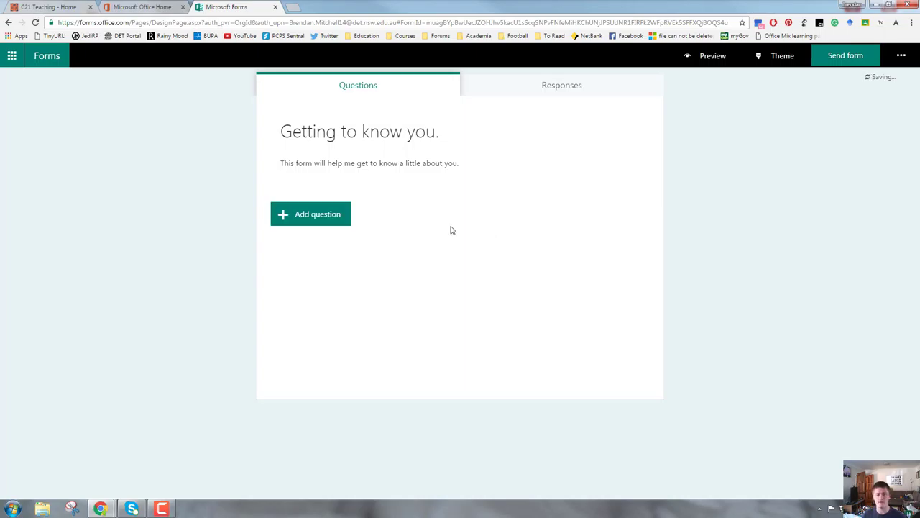
Add a text question that asks "What is your name?"
click(317, 215)
click(440, 215)
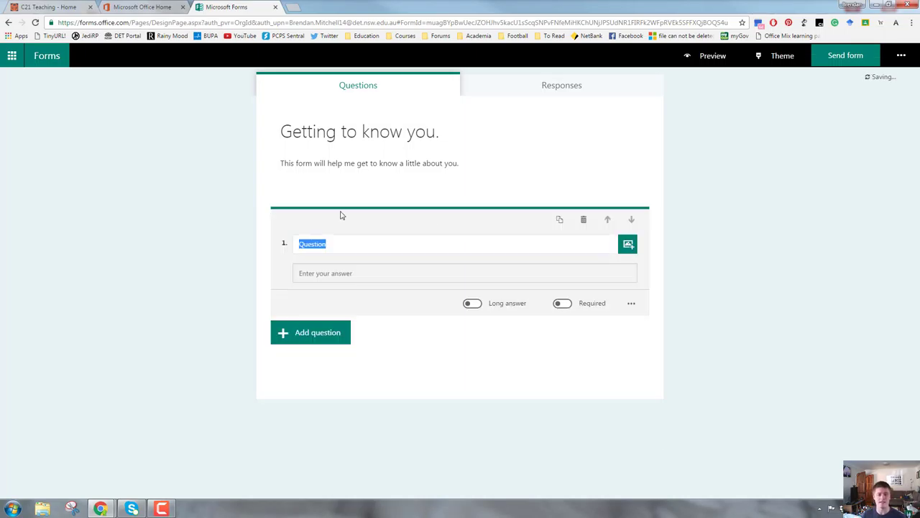
text(What is your na)
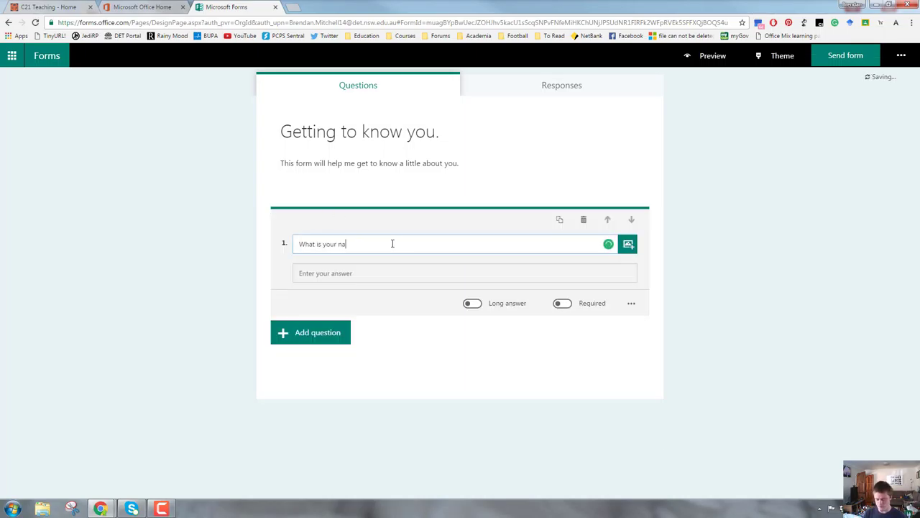
text(me?)
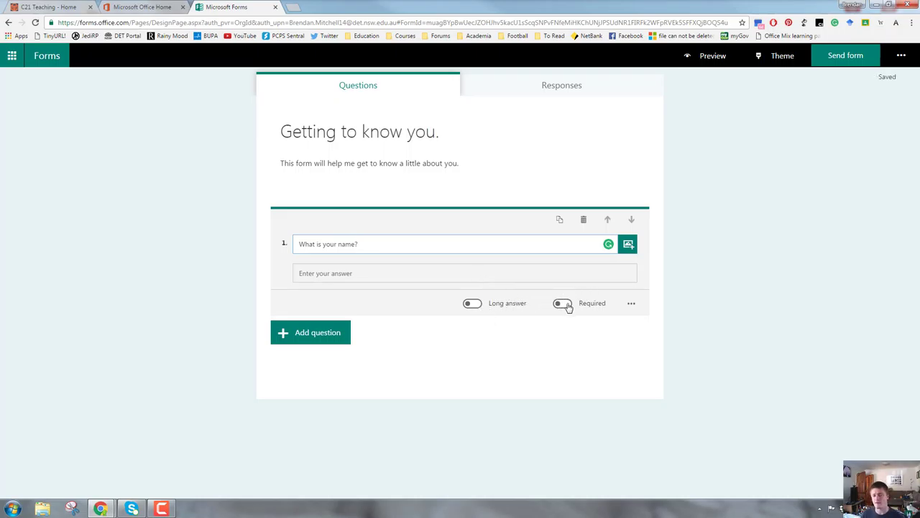
Try the Required setting on the name question, leave it off, and enable Long answer
click(564, 305)
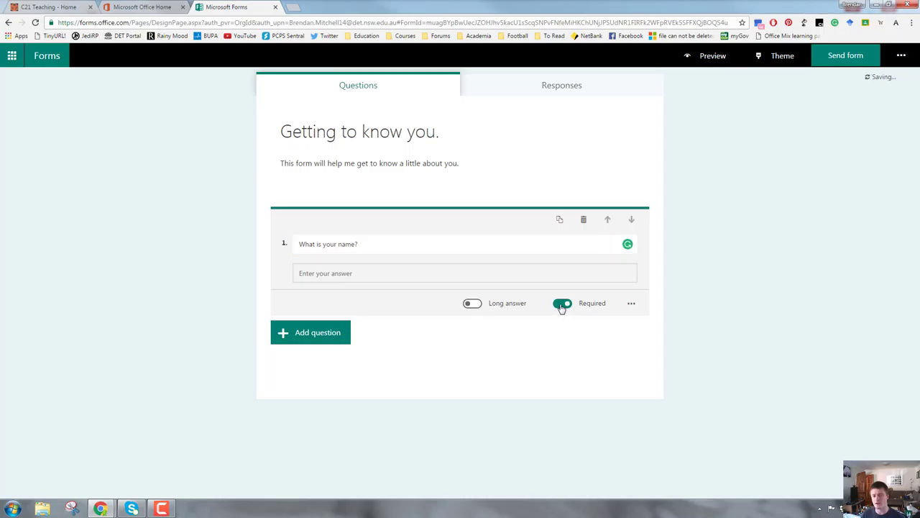
click(564, 305)
click(564, 304)
click(564, 304)
click(473, 304)
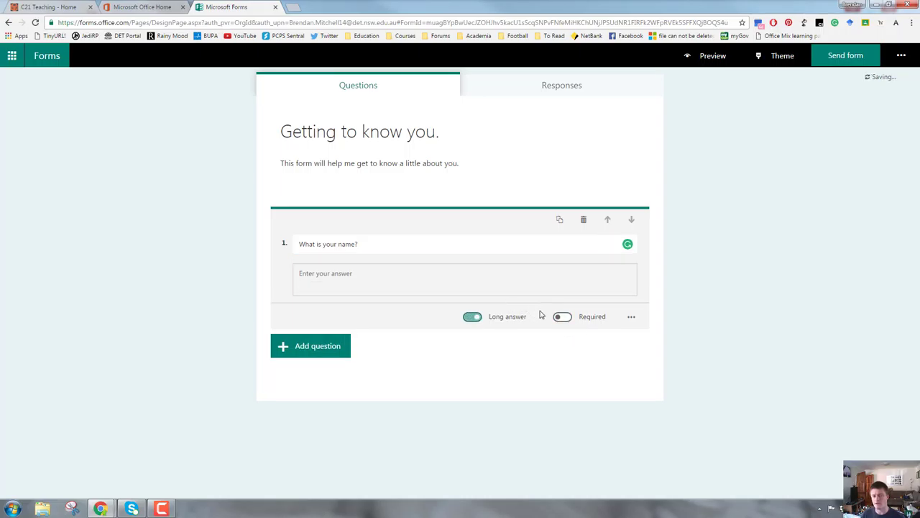
Make the name question required and show a subtitle field on it
click(564, 317)
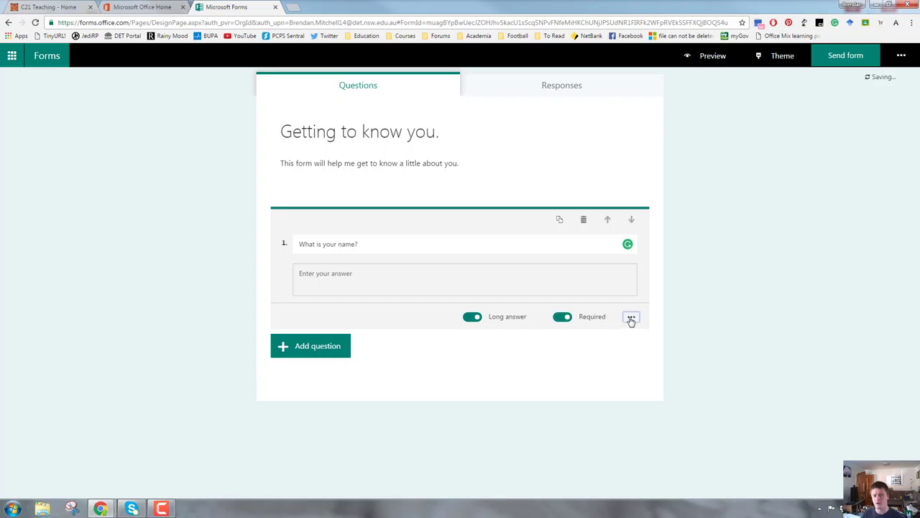
click(631, 319)
click(629, 286)
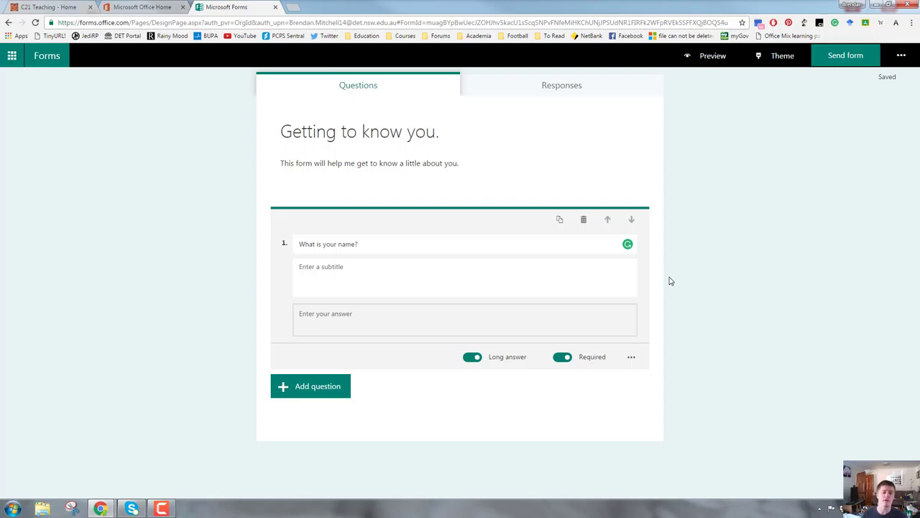
Try a Number restriction on the name question and look through the available restriction types
click(631, 356)
click(617, 342)
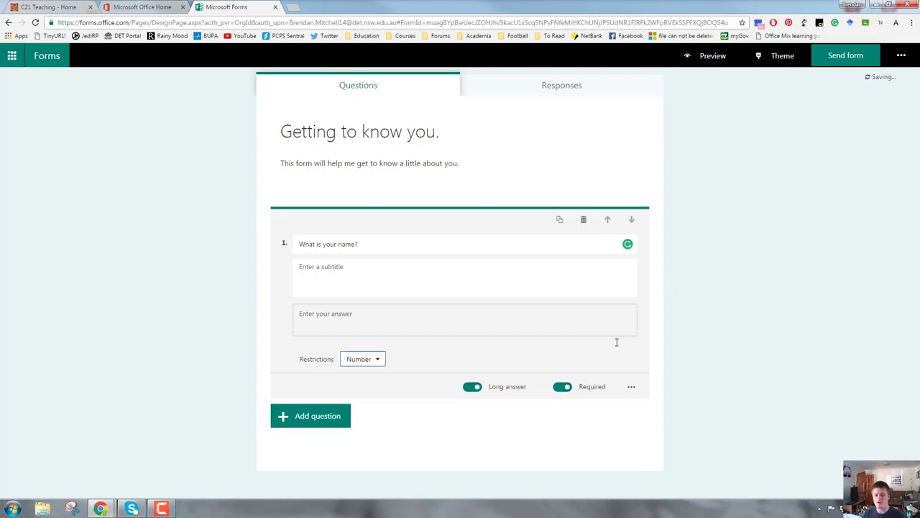
click(376, 359)
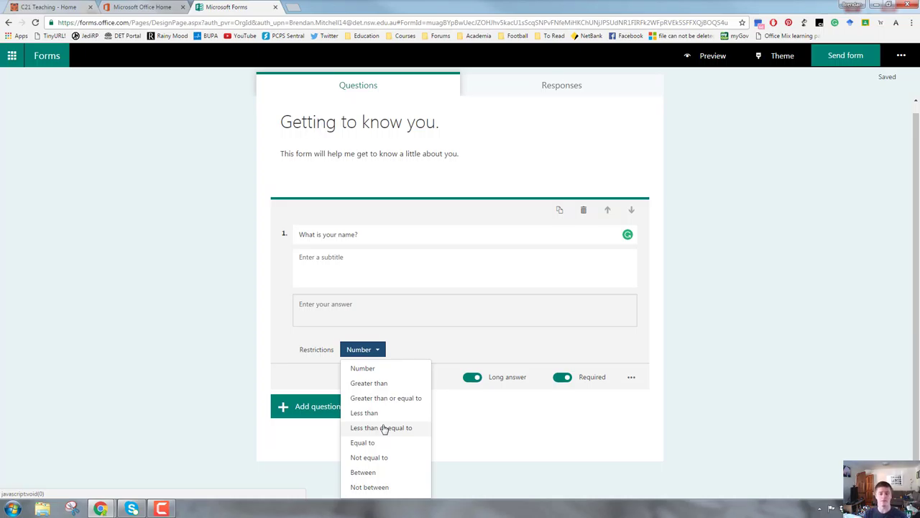
click(383, 428)
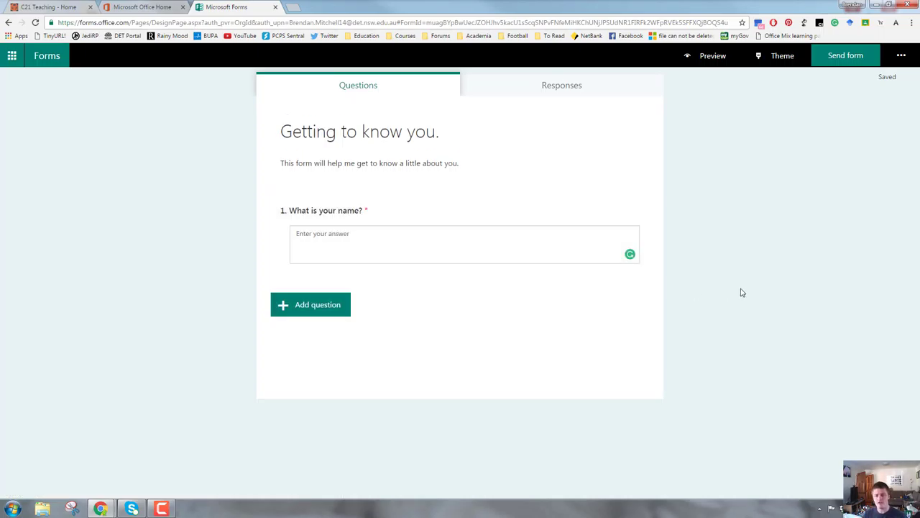
Turn off Long answer for the name question and remove its empty subtitle and its restriction
click(588, 244)
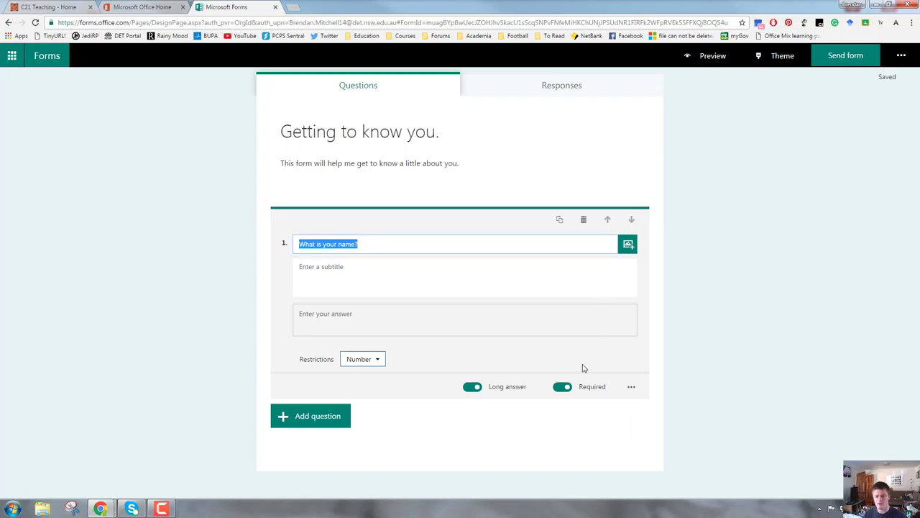
click(472, 387)
click(368, 348)
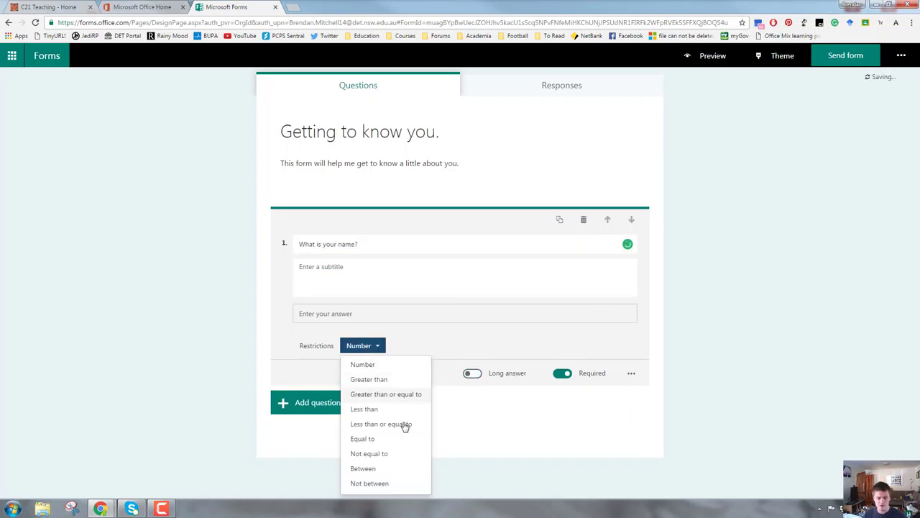
click(616, 309)
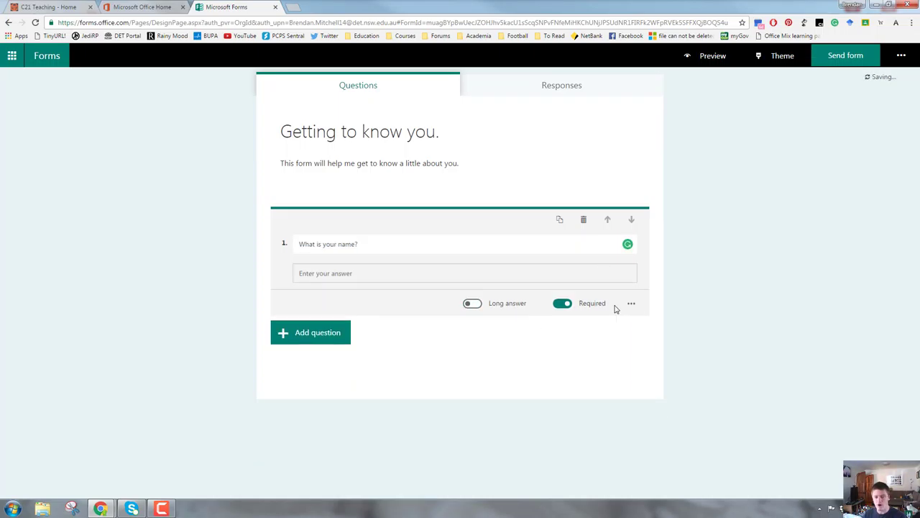
Add a date question that asks "When is your birthday?"
click(324, 337)
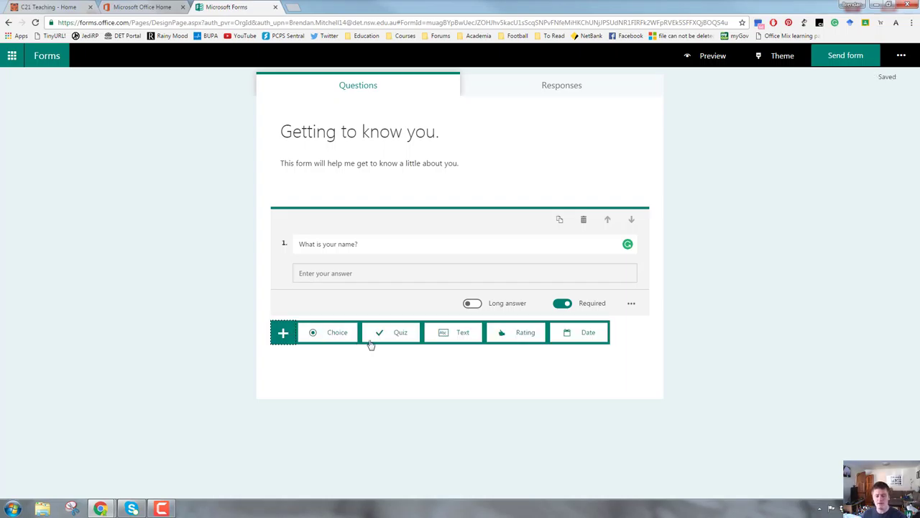
click(584, 333)
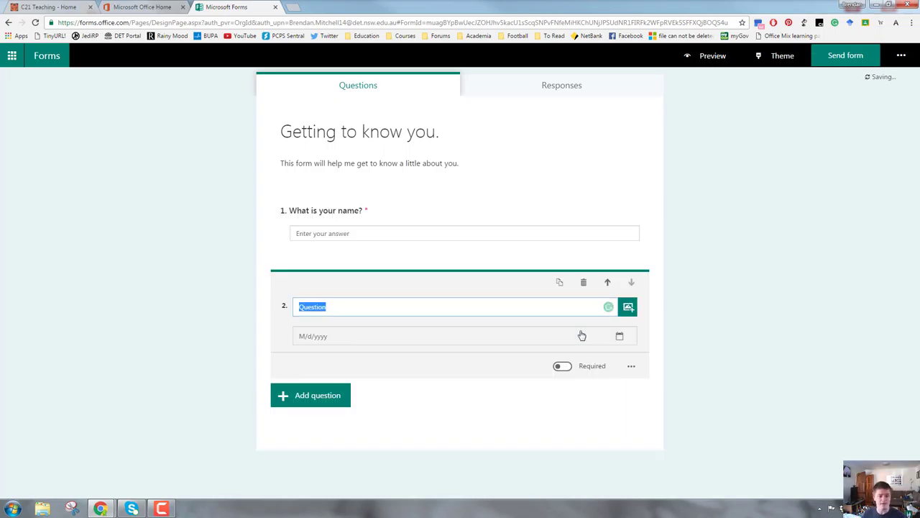
text(When is your b)
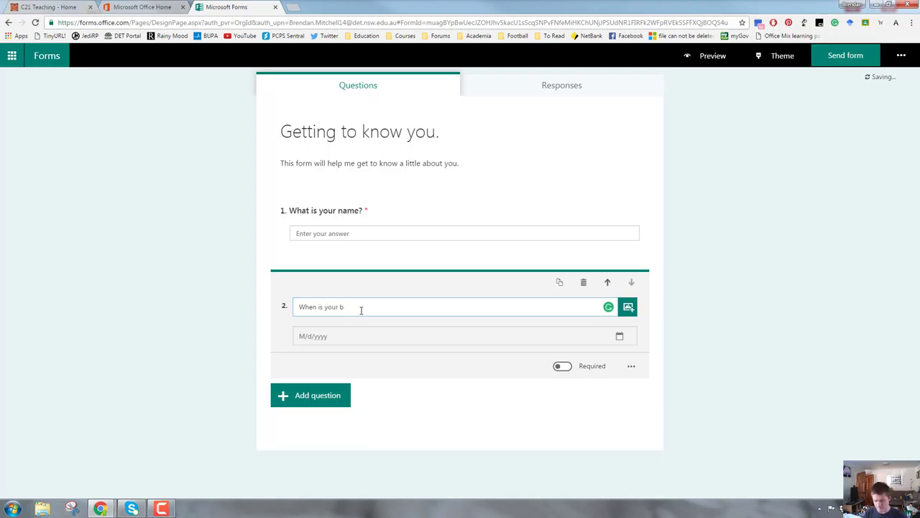
text(irthday)
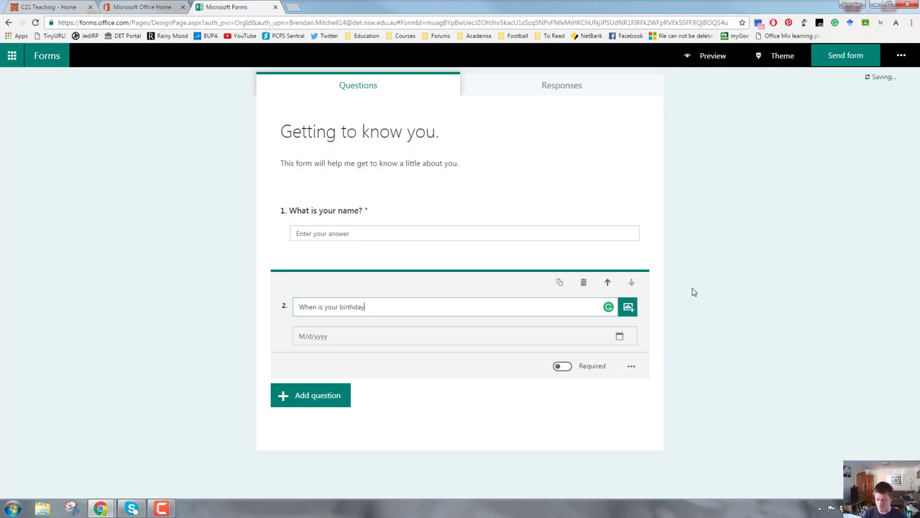
text(?)
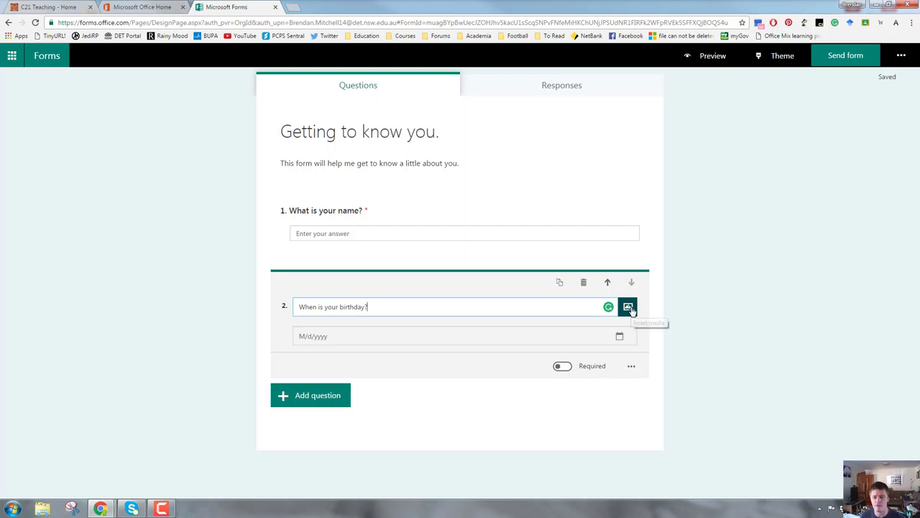
Examine the media types offered for the birthday question without inserting any, and check its date answer field
click(629, 308)
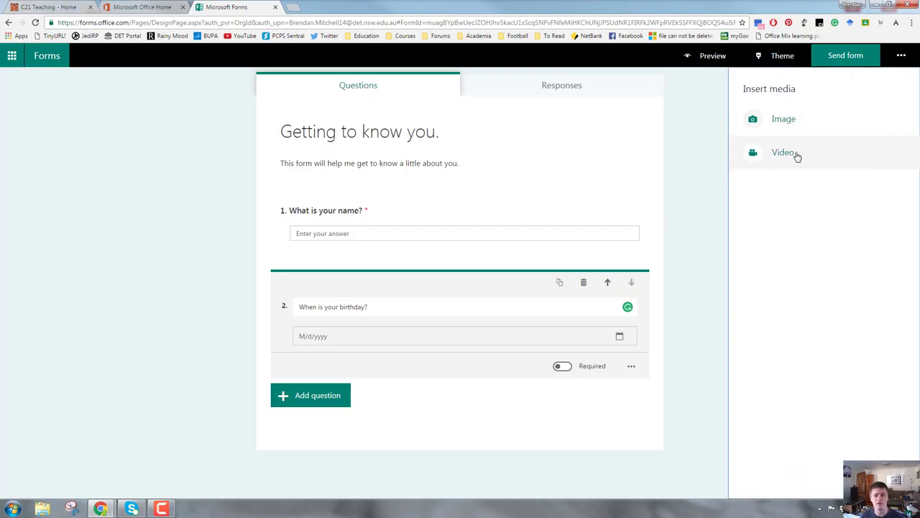
click(688, 277)
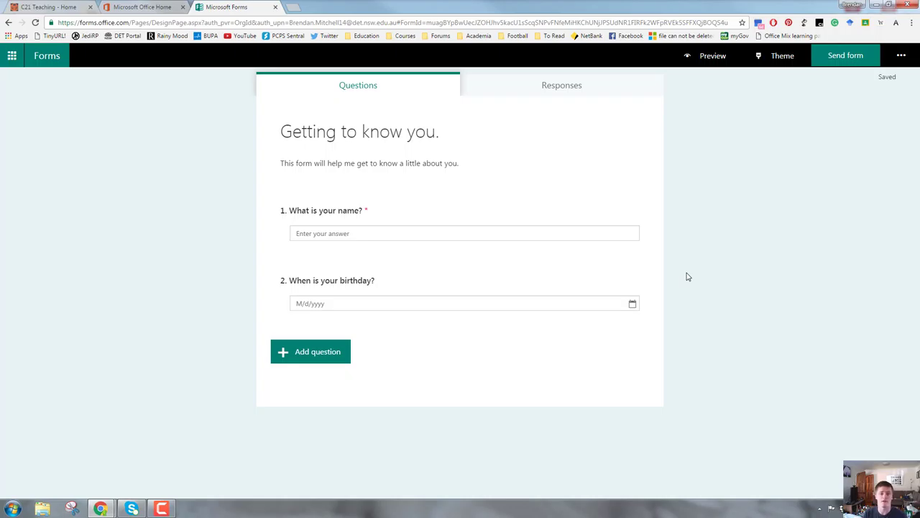
click(579, 306)
click(613, 338)
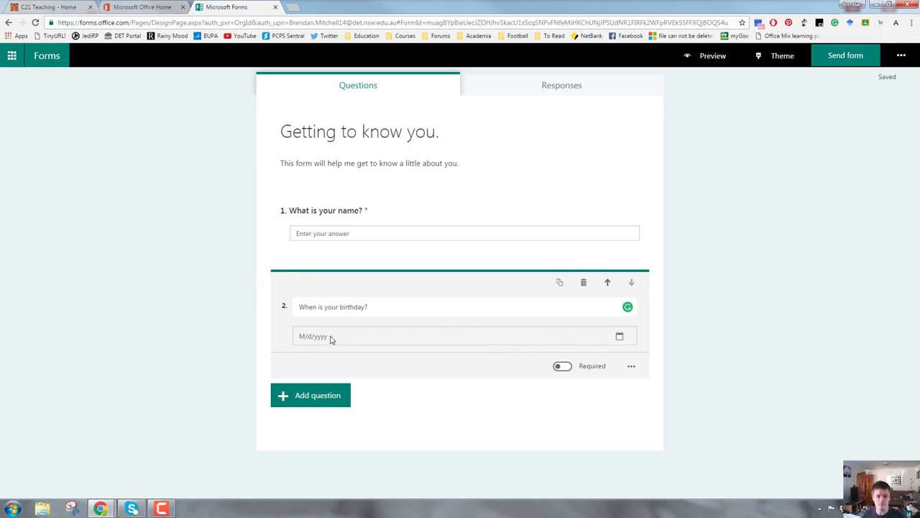
Try moving the birthday question above the name question, and return it to second place
click(333, 306)
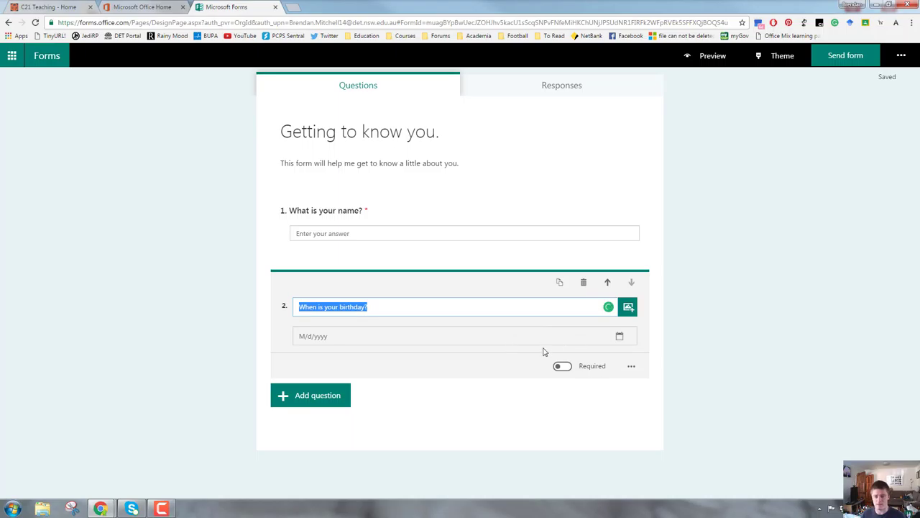
click(608, 283)
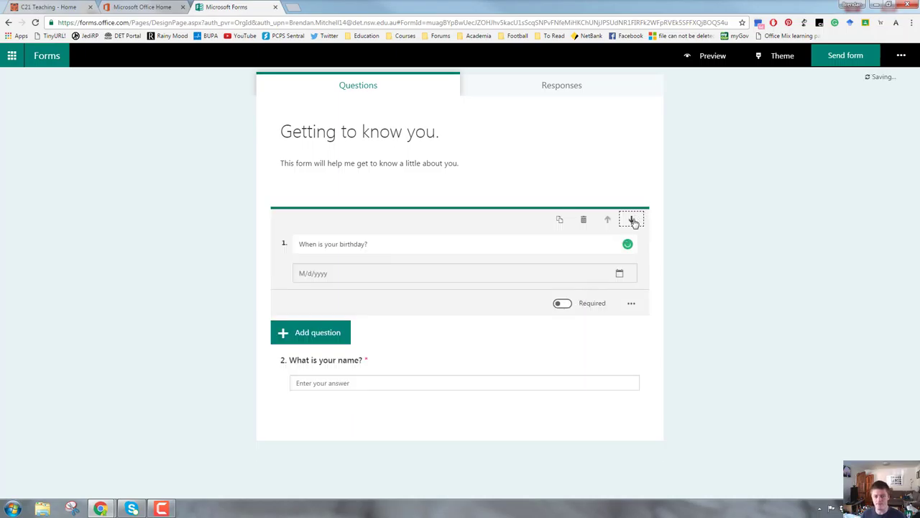
click(633, 221)
Add a rating question and insert the NRL logo from a "Rugby League" image search
click(514, 352)
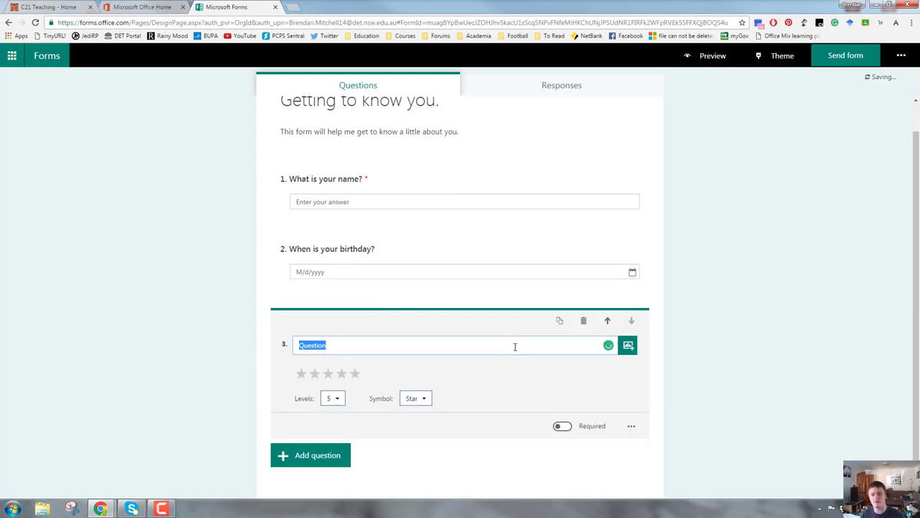
click(636, 347)
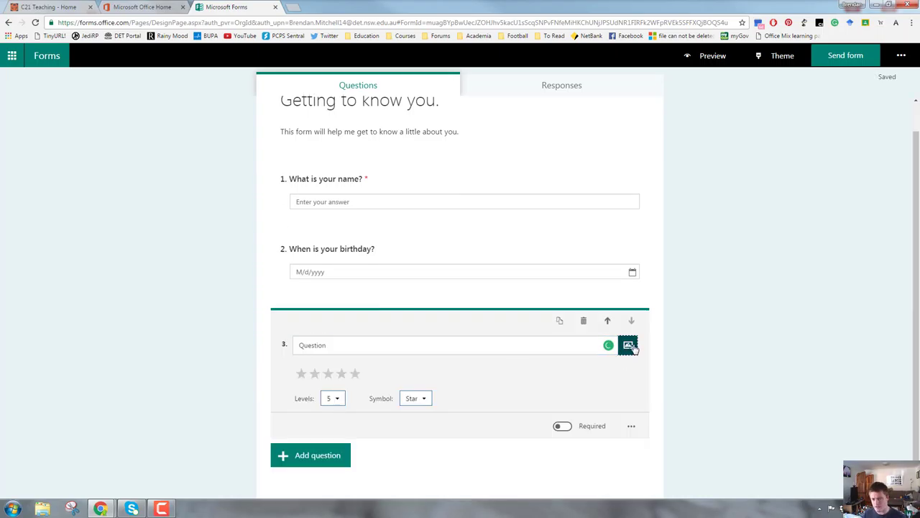
click(799, 118)
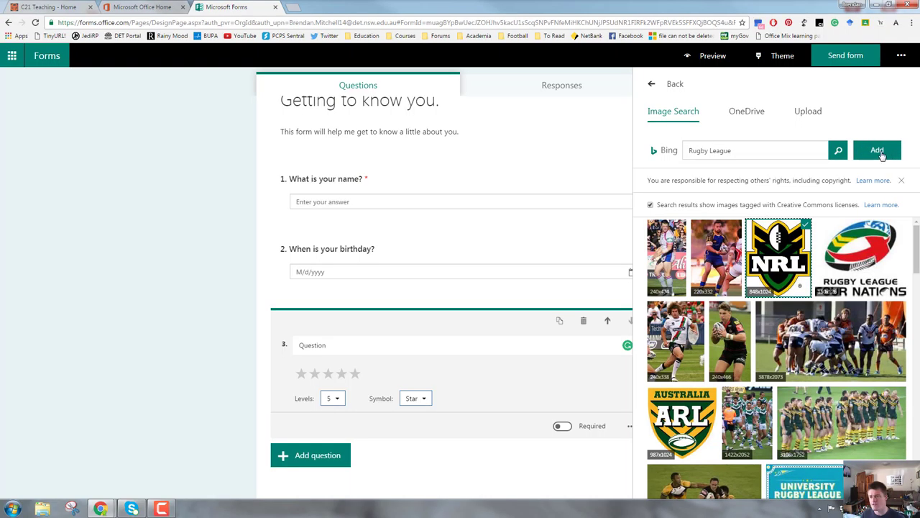
click(877, 150)
Word the rating question "How do you feel about Rugby League?" and check the symbol choices, keeping Star
text(H)
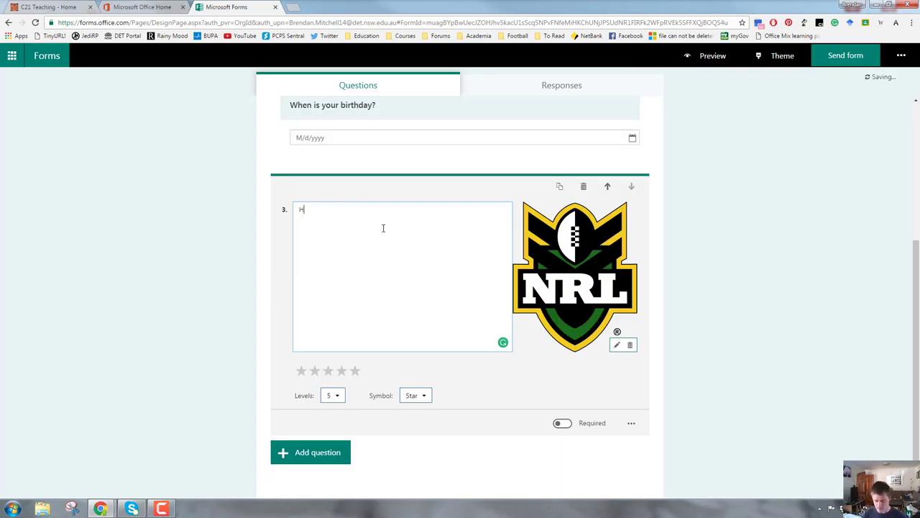
text(ow do you feel abot Rugby League?)
click(415, 396)
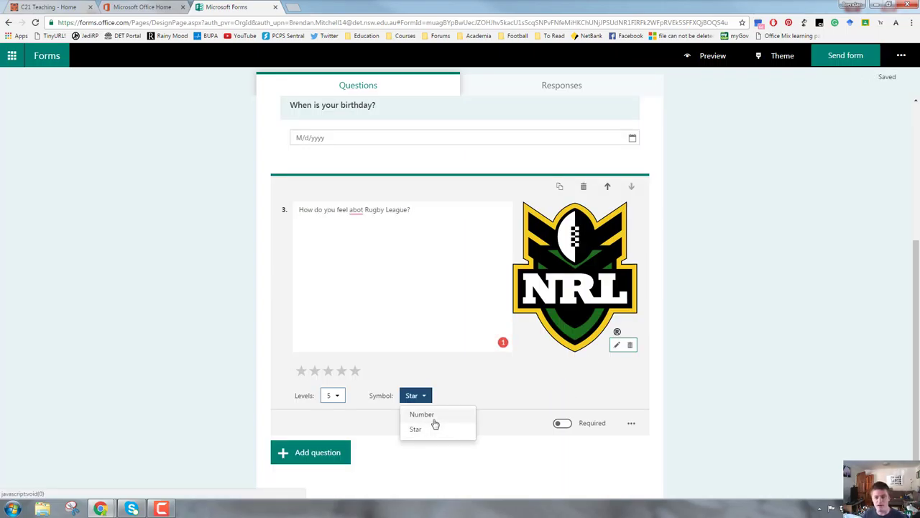
click(574, 371)
Give the Rugby League question the subtitle "5 stars means you LOVE it." and make it required
click(372, 376)
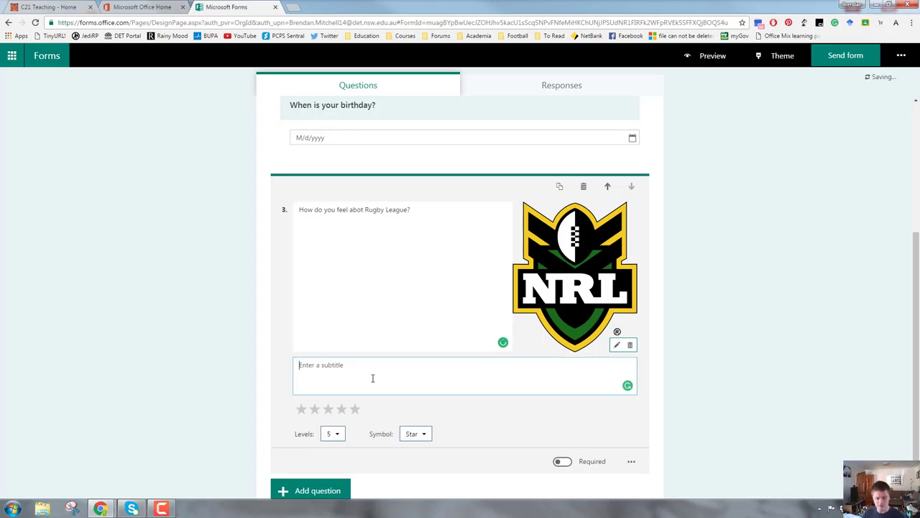
text(5 stars means you LOVE it.)
click(563, 462)
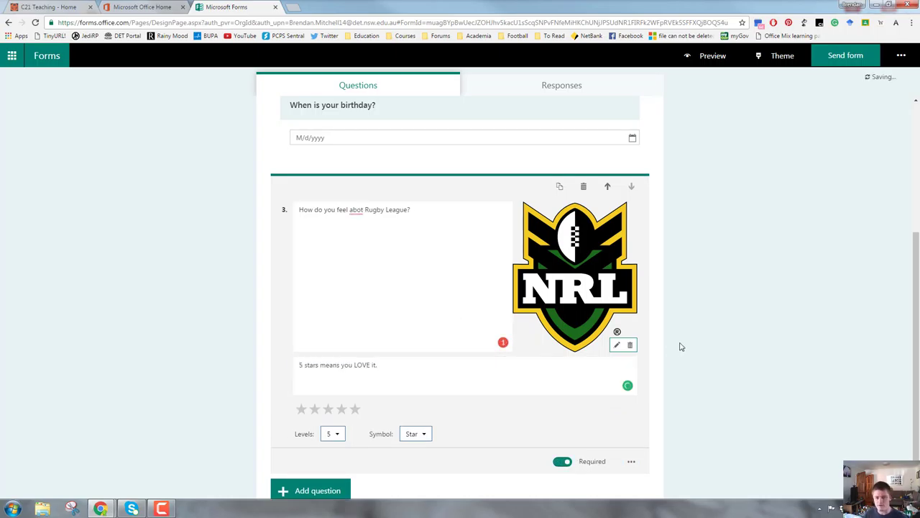
click(753, 260)
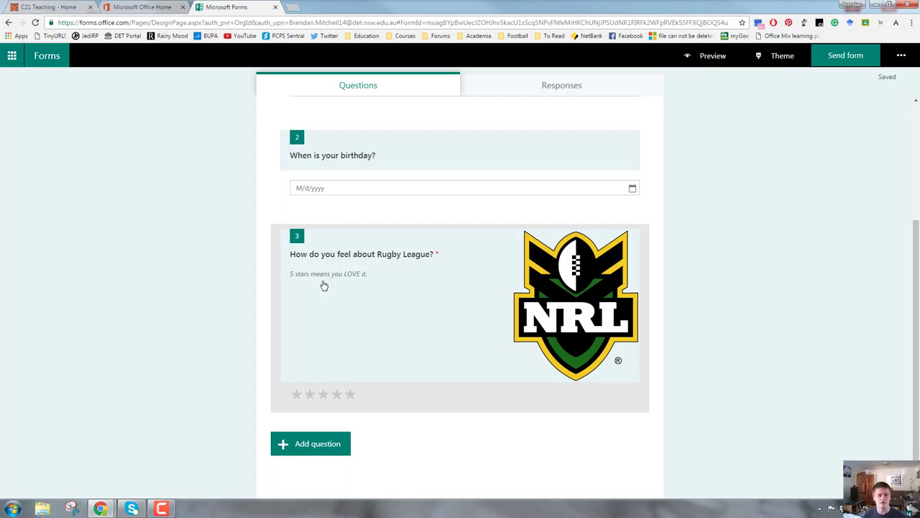
Add a choice question that asks "Which subject do you feel you will need the most help with this year?"
scroll(365, 358, up, 1)
scroll(365, 358, down, 1)
click(324, 443)
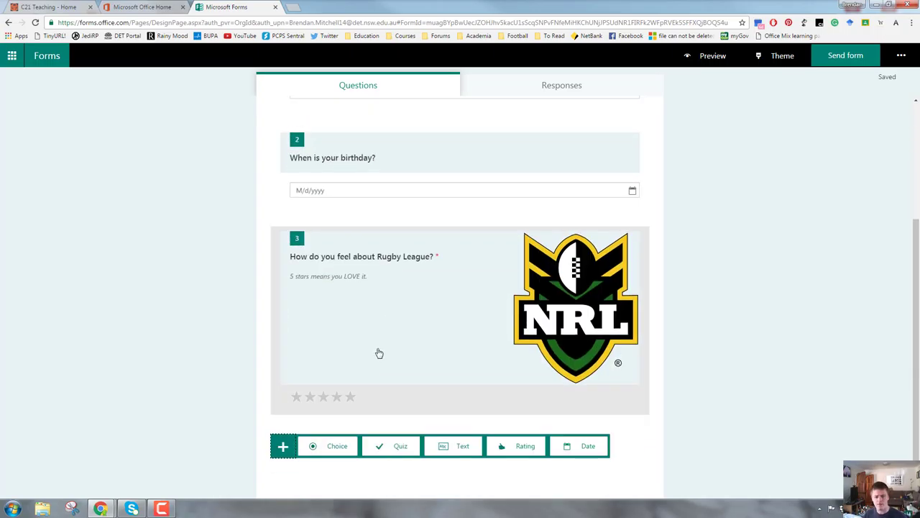
click(335, 446)
text(Which )
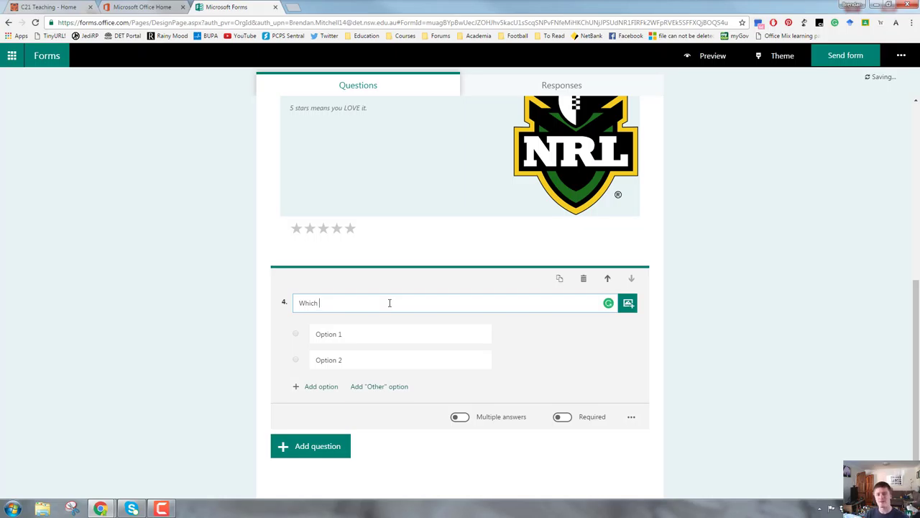
text(subject do you feel you will need the msot help with)
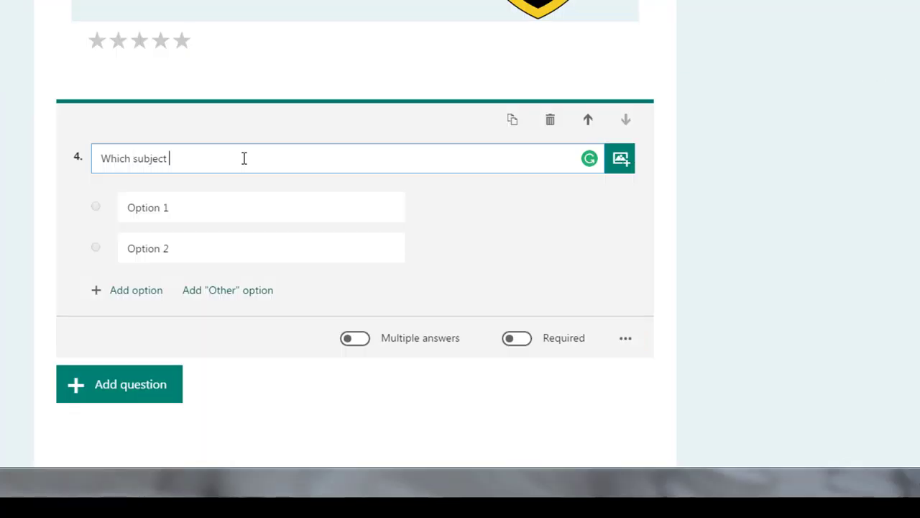
key(Left)
key(Left)
key(Left)
key(Left)
key(Left)
key(Left)
key(Left)
key(Left)
key(Left)
key(Left)
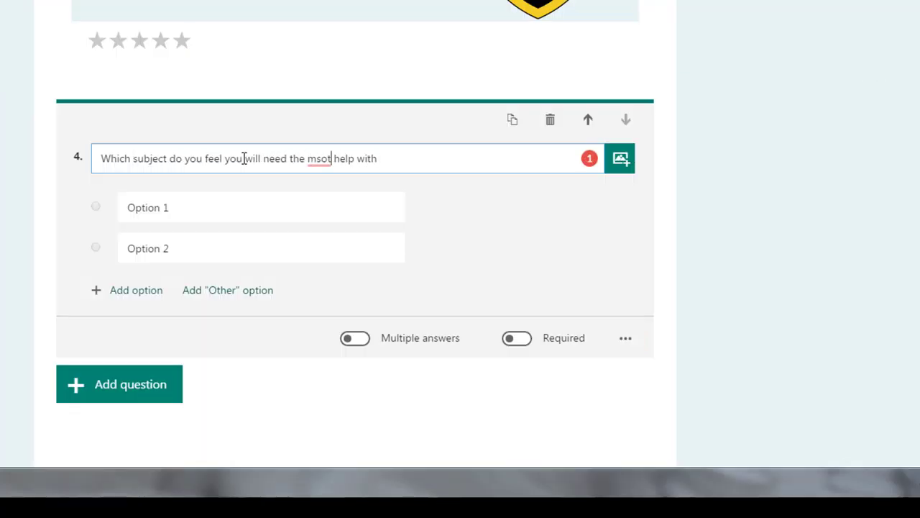
key(BackSpace)
key(BackSpace)
key(BackSpace)
text(ost)
key(End)
text(this year?)
Set the subject question's answer options to English, Maths and Science, plus an "Other" option
click(255, 208)
text(English)
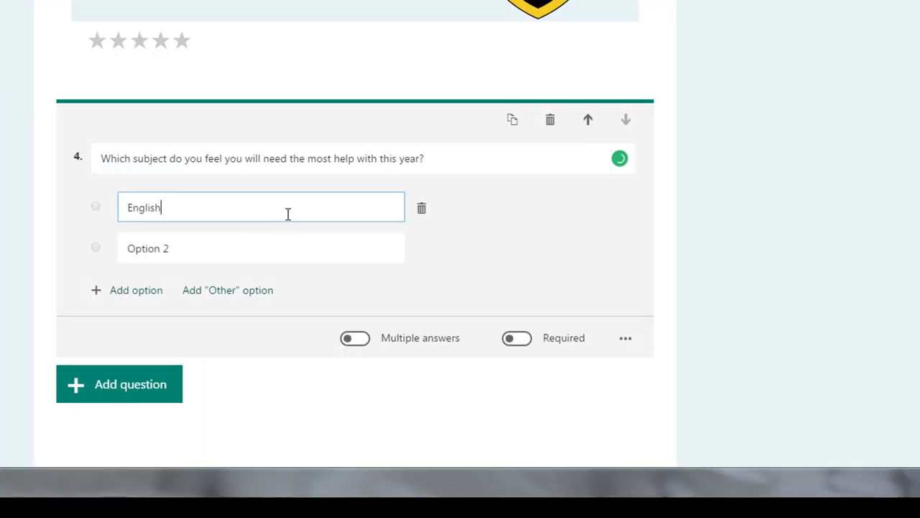
click(265, 245)
click(225, 332)
scroll(400, 388, down, 1)
Make the subject question required and allow multiple answers, comparing the single-answer and multiple-answer modes
click(520, 344)
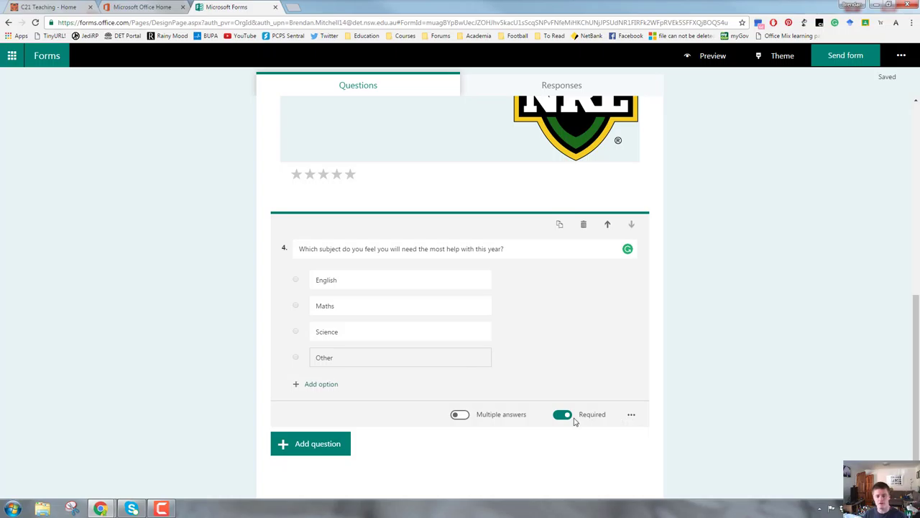
click(464, 417)
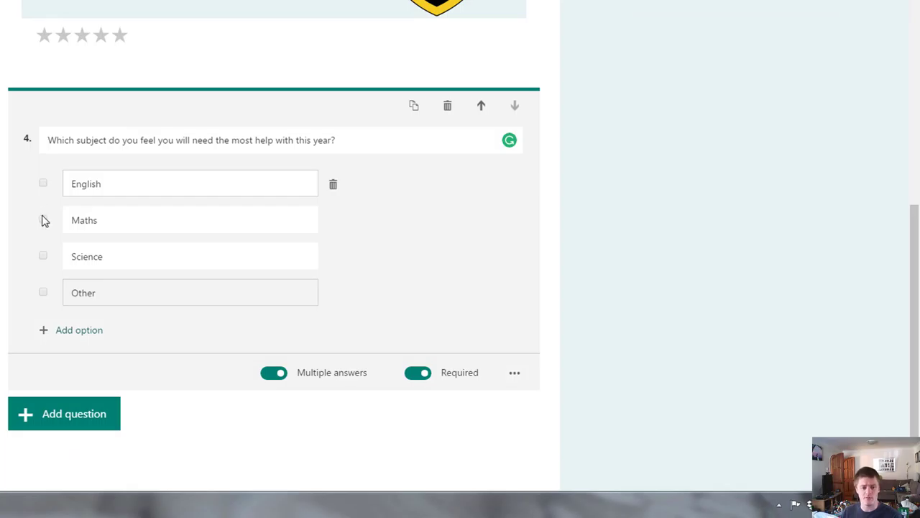
click(279, 376)
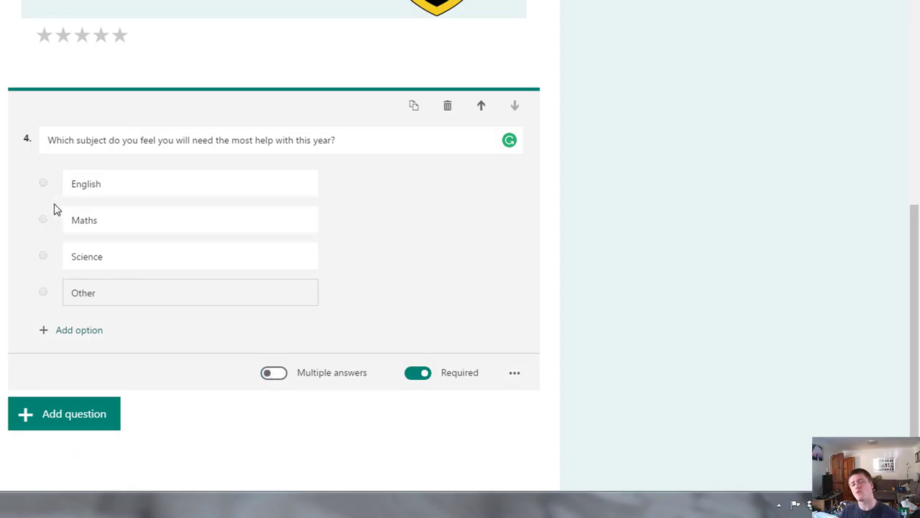
click(273, 373)
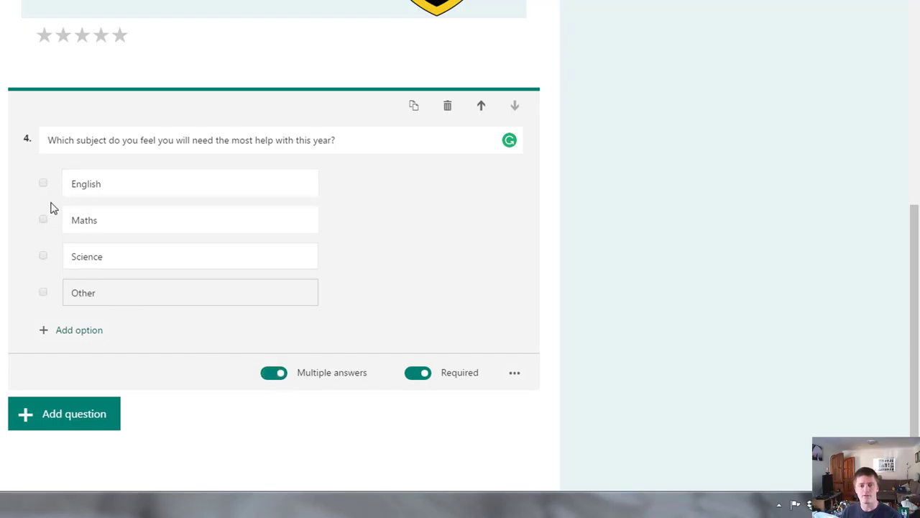
Limit the subject question to a single answer
click(274, 373)
click(514, 372)
Add a quiz question that asks "What is 3+2" with the answer options 4, 5 and 6
click(73, 413)
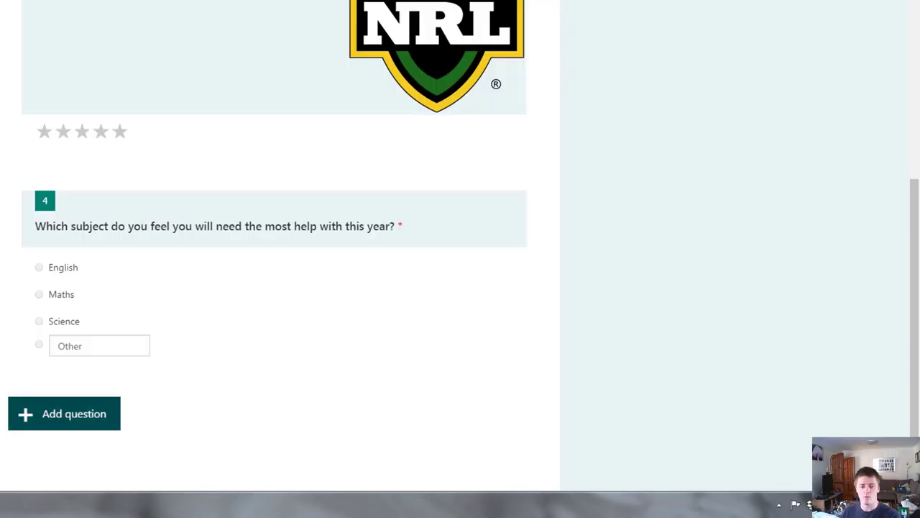
click(84, 413)
click(100, 417)
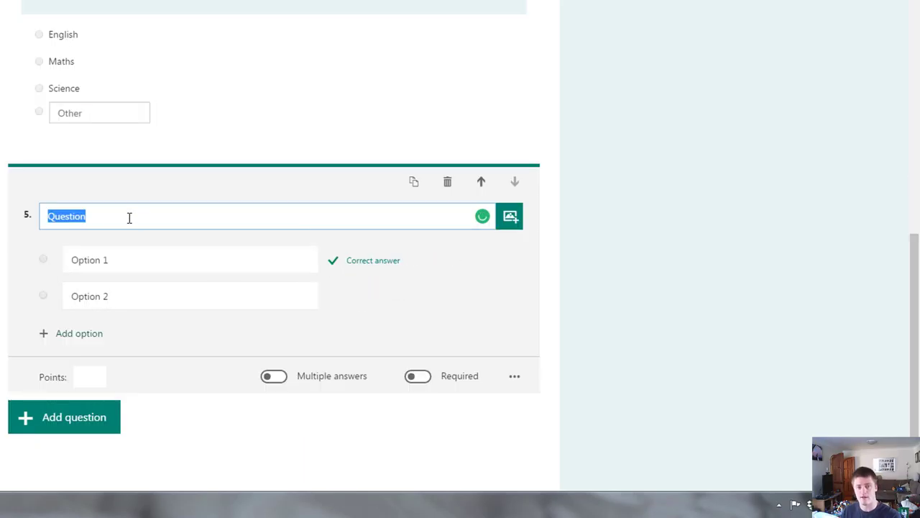
text(What is 3+2)
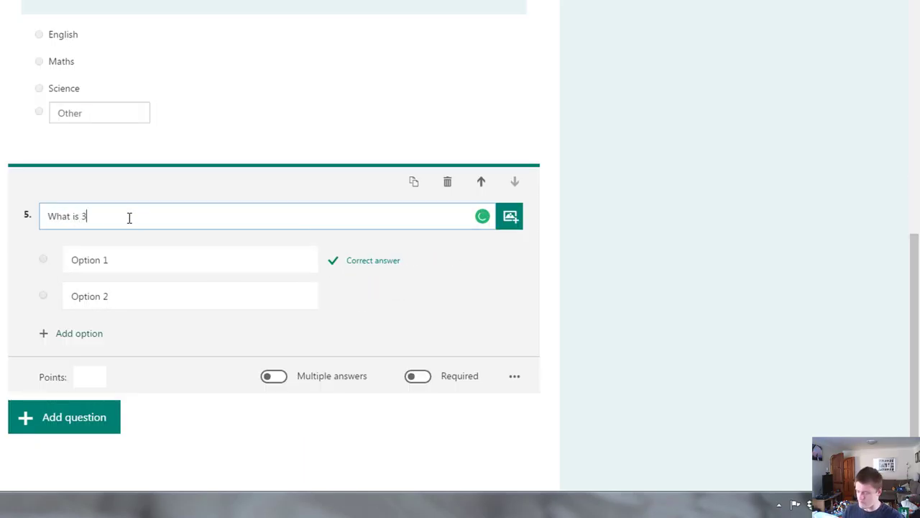
click(149, 259)
text(4)
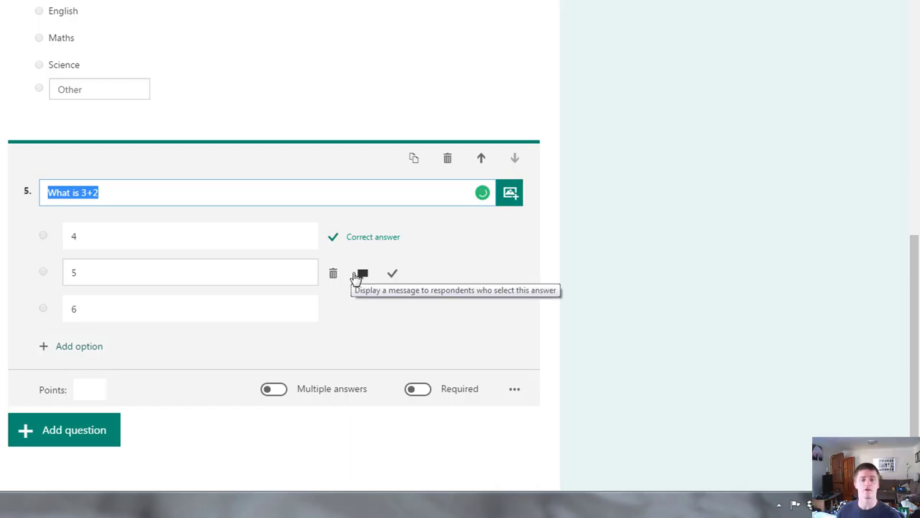
Mark 5 as the correct answer and add a respondent message field to the answer 4
click(392, 276)
click(392, 276)
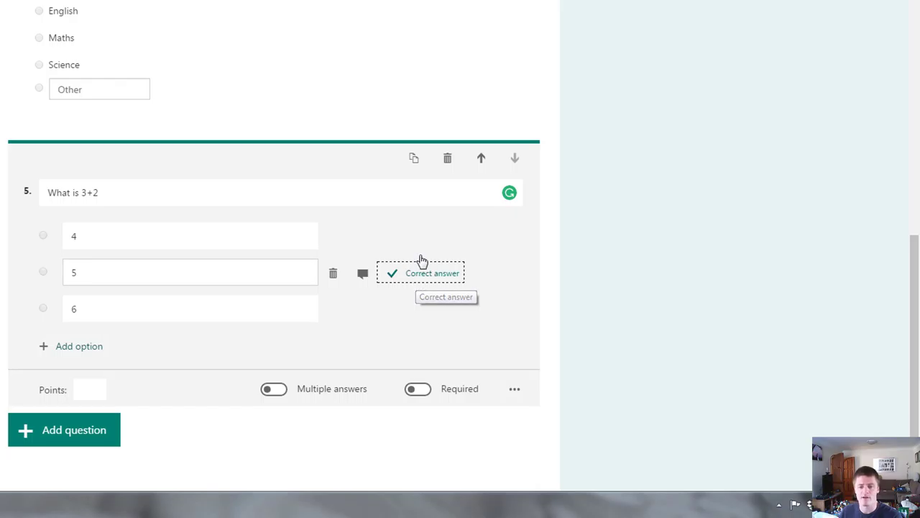
click(362, 239)
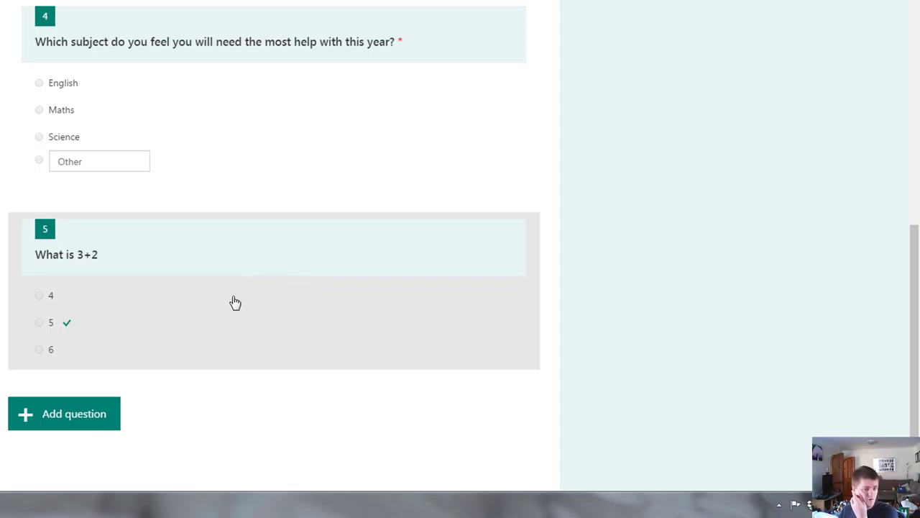
Make the "What is 3+2" question required and worth 1 point, and check its additional options
click(235, 302)
click(97, 387)
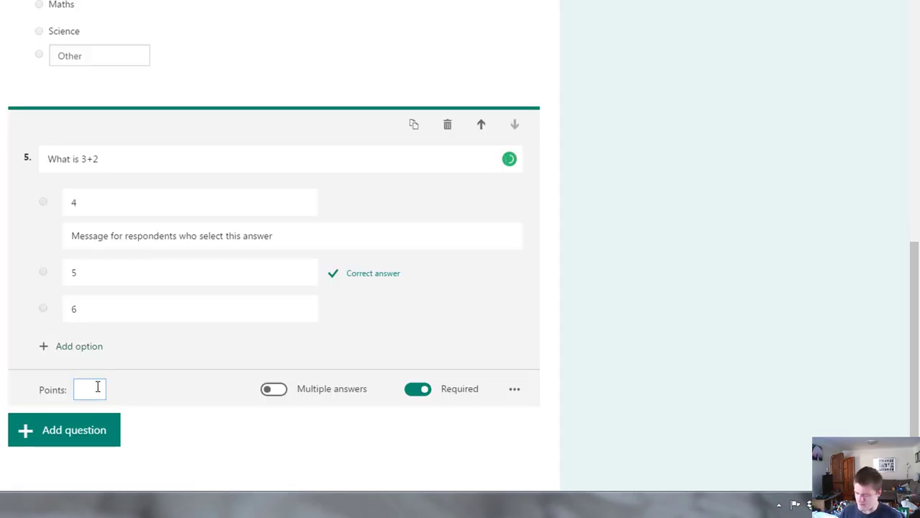
text(1)
click(515, 388)
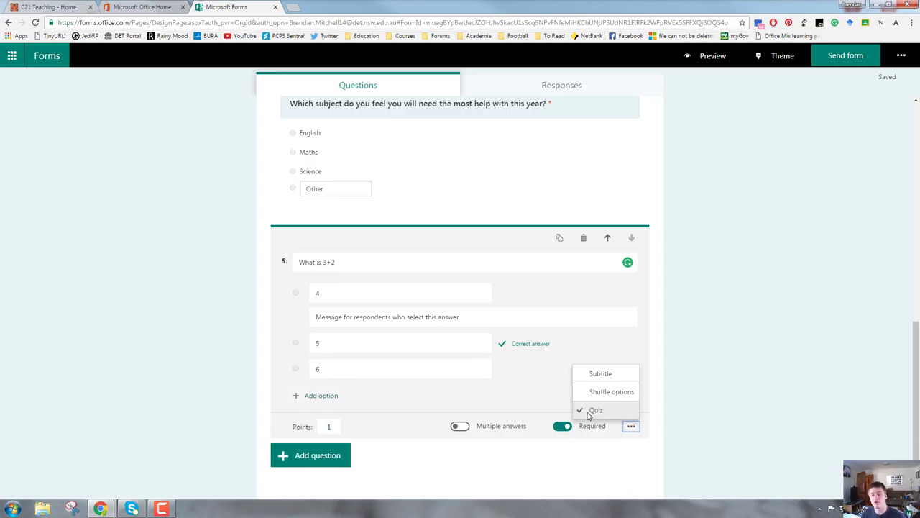
scroll(786, 288, up, 1)
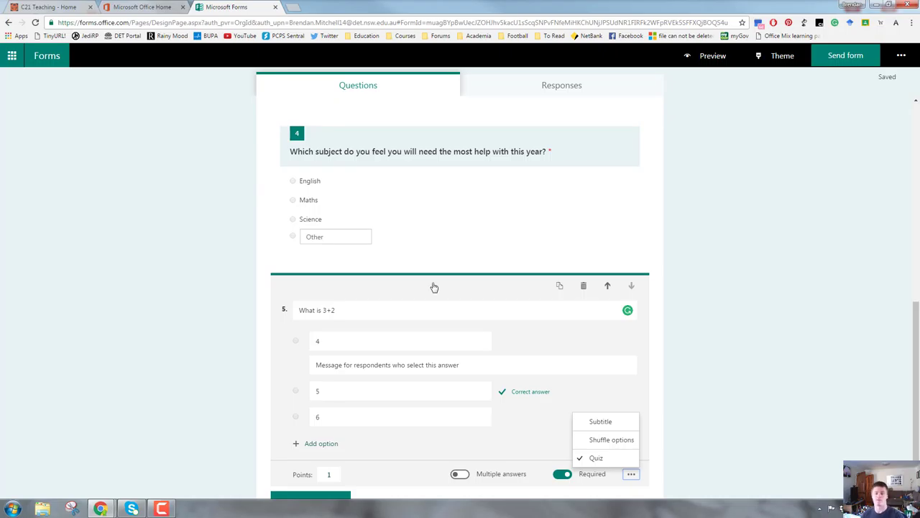
click(510, 363)
Review the form's point total and examine the response summary for all five questions
scroll(708, 386, up, 4)
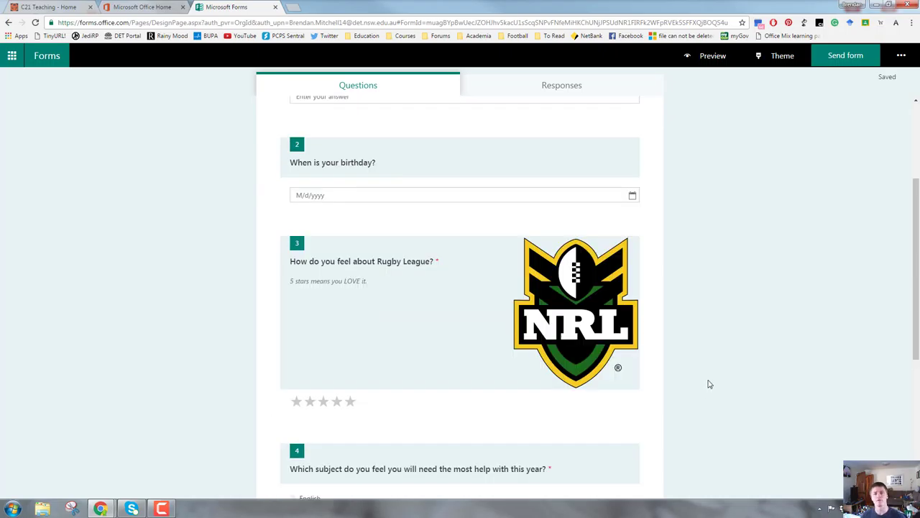
scroll(696, 298, up, 3)
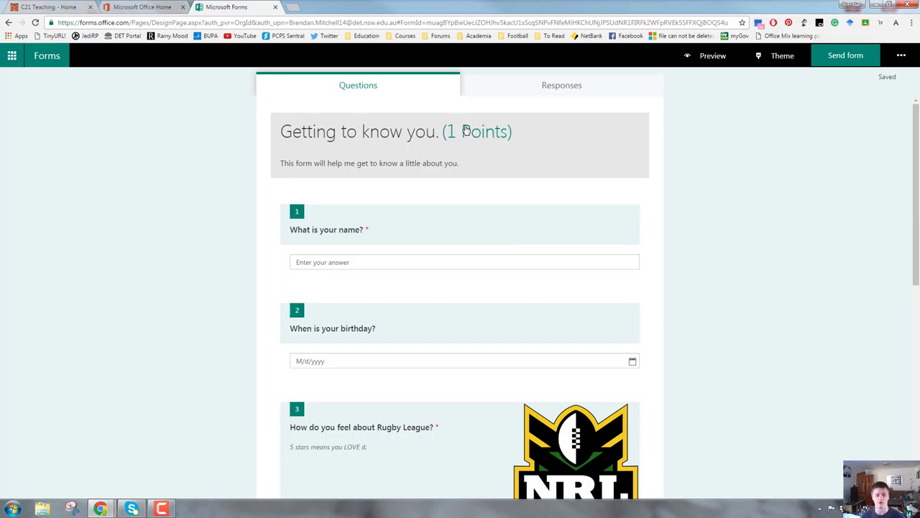
click(537, 90)
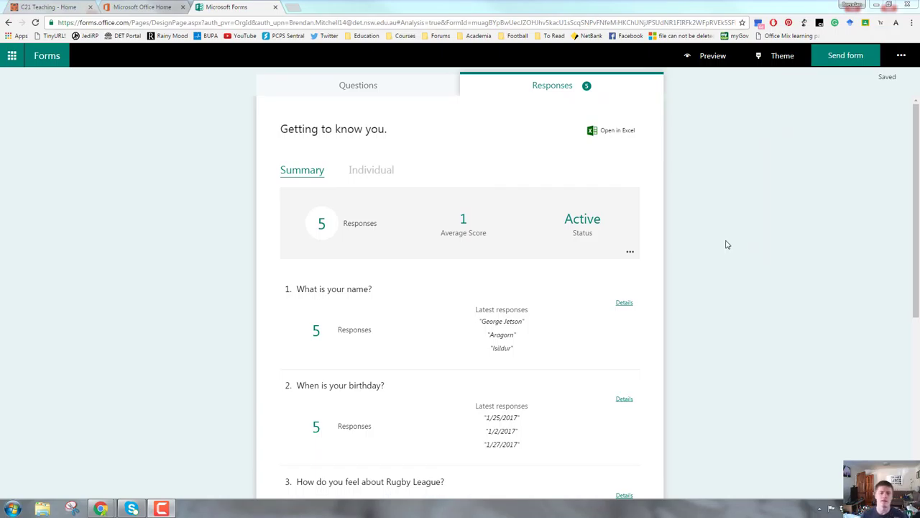
click(536, 88)
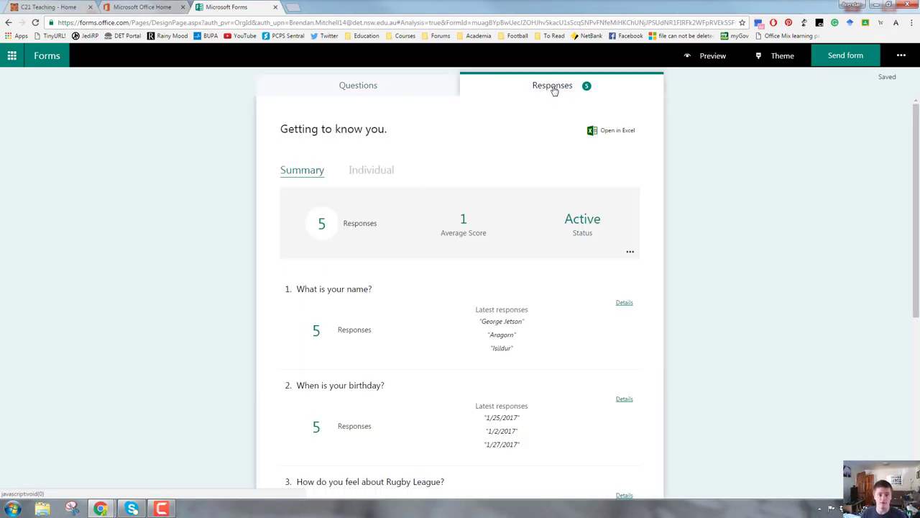
scroll(360, 181, down, 1)
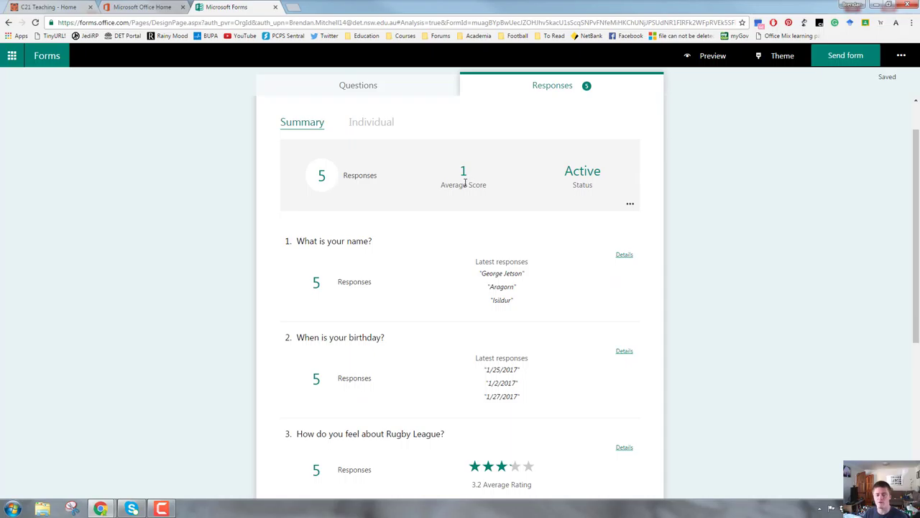
scroll(465, 182, up, 1)
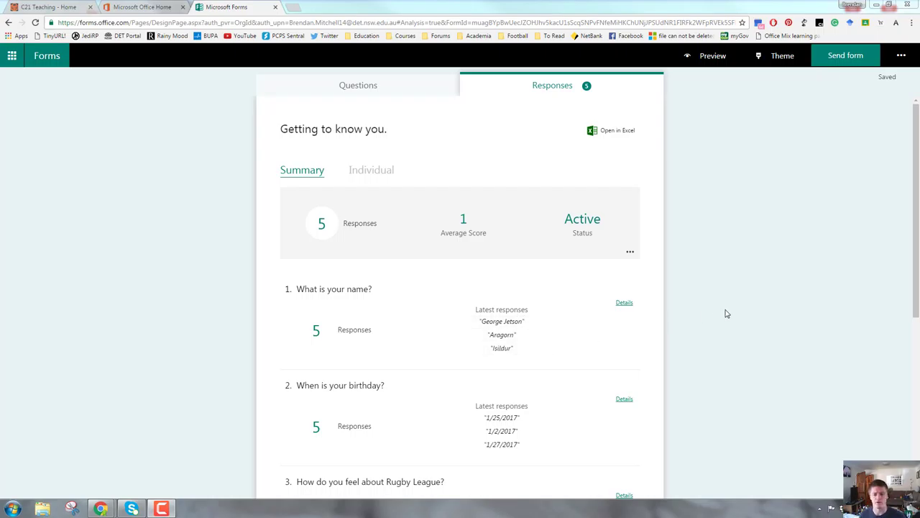
scroll(477, 281, down, 2)
scroll(485, 232, down, 2)
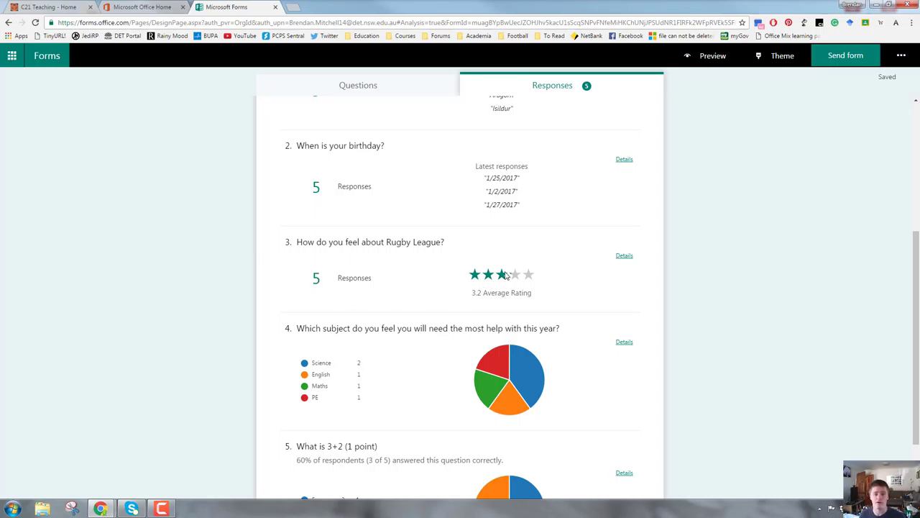
scroll(507, 274, down, 1)
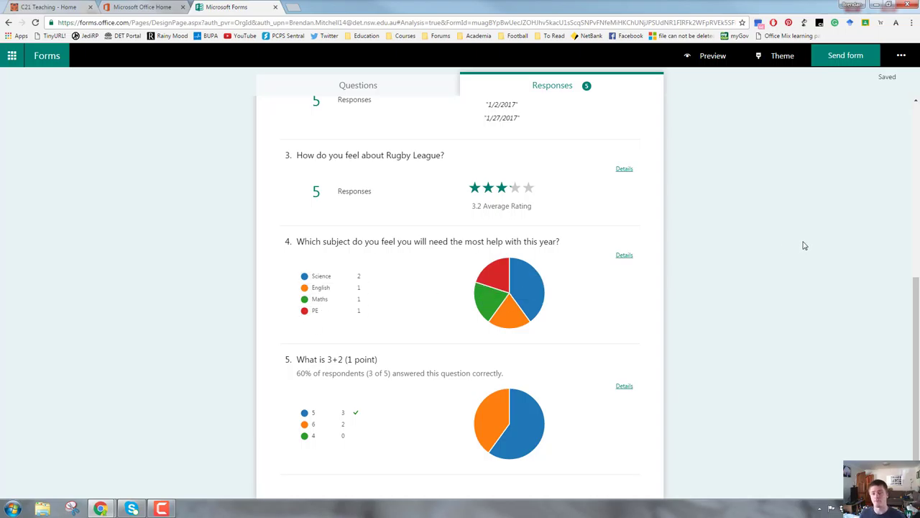
scroll(723, 234, up, 5)
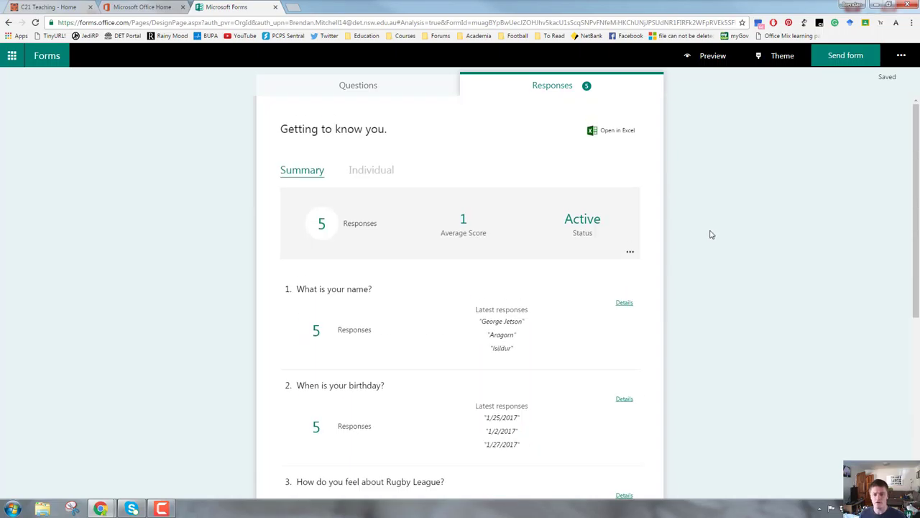
Examine the individual responses, including the list of responders and the actions available for a single response
click(370, 172)
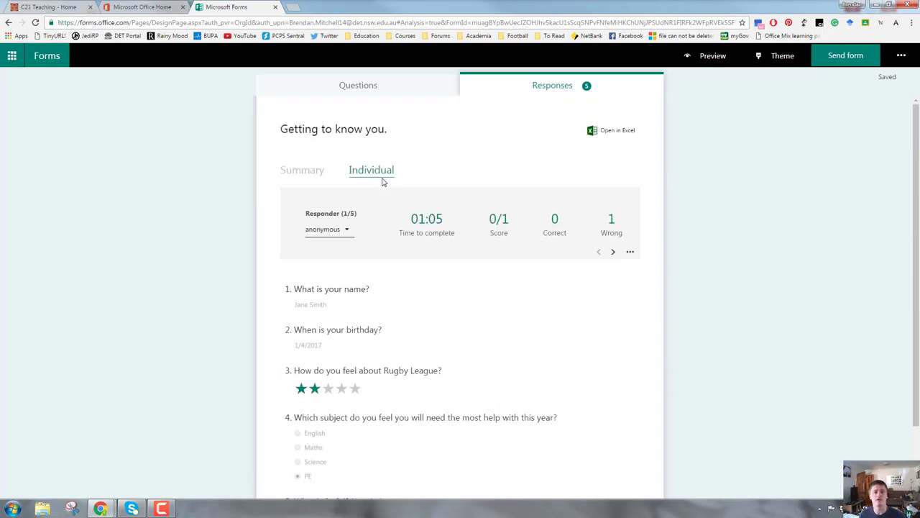
click(345, 230)
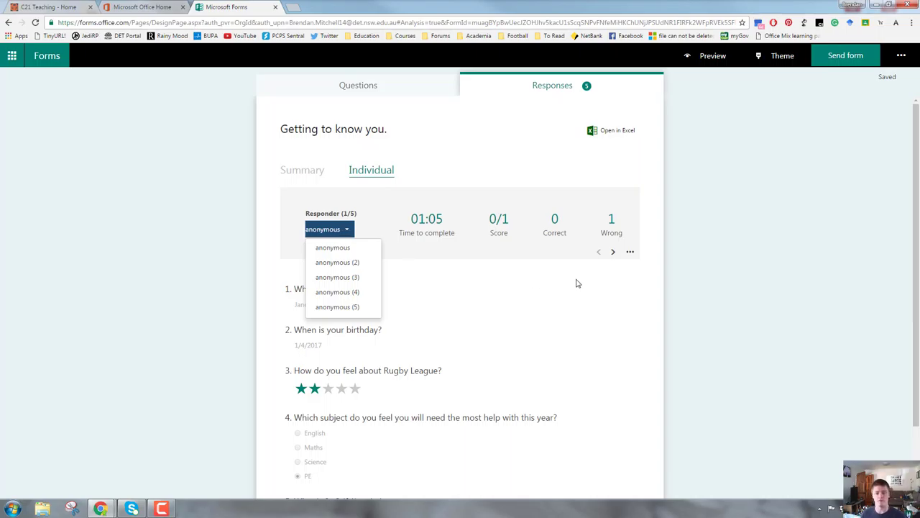
click(713, 288)
scroll(486, 305, down, 1)
scroll(471, 302, up, 1)
click(630, 251)
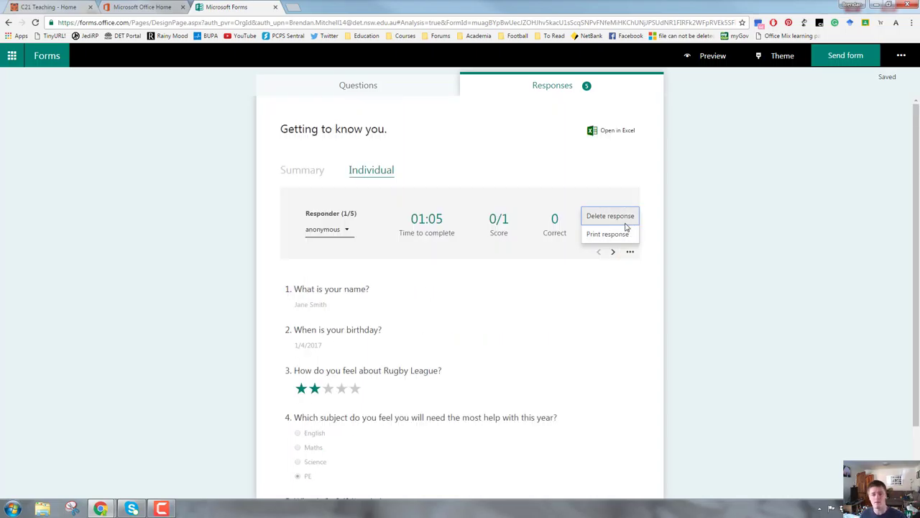
click(434, 241)
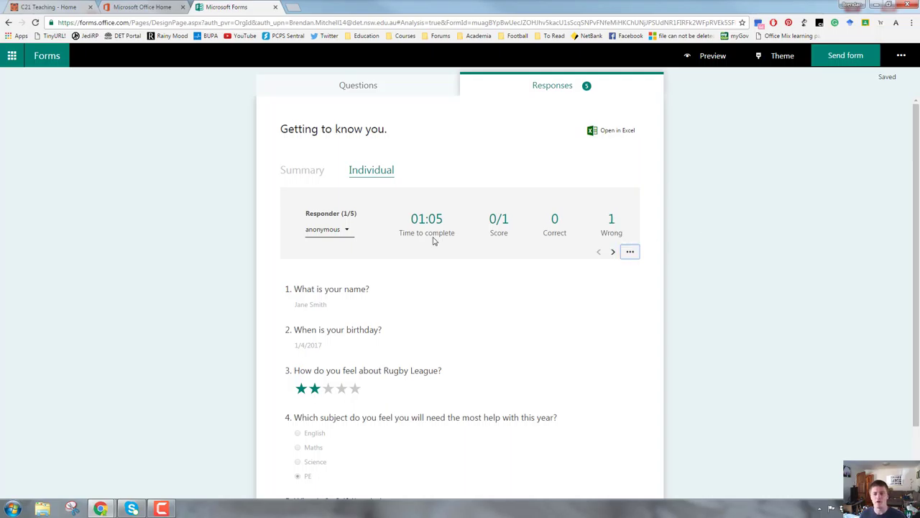
Export the responses to an Excel worksheet named "Getting to know you." in the Downloads folder
click(613, 136)
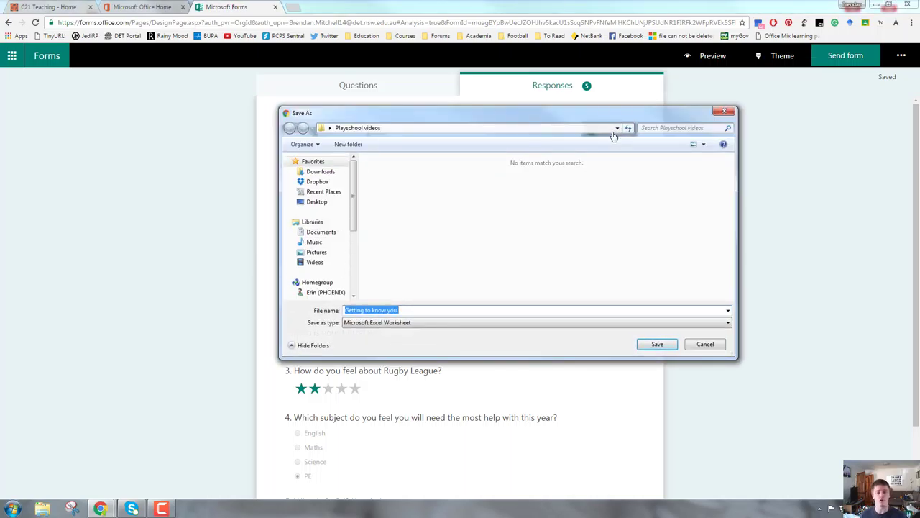
click(321, 171)
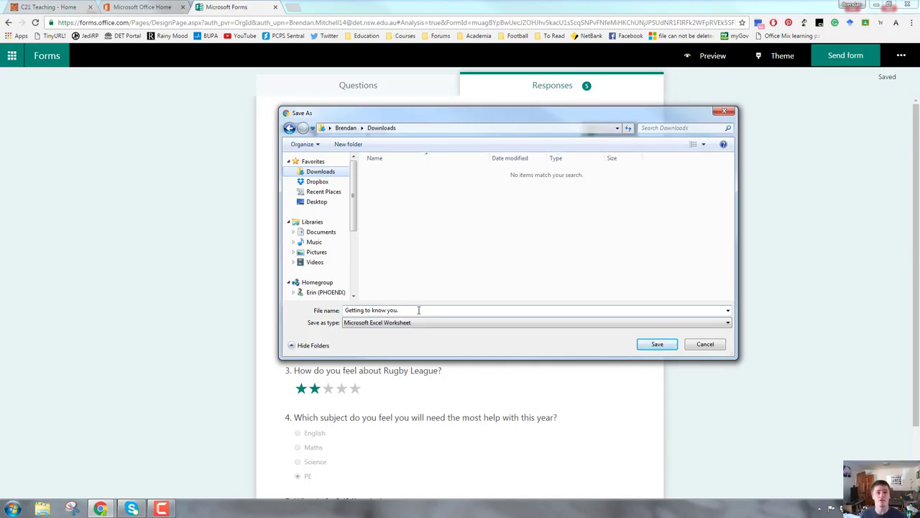
click(657, 344)
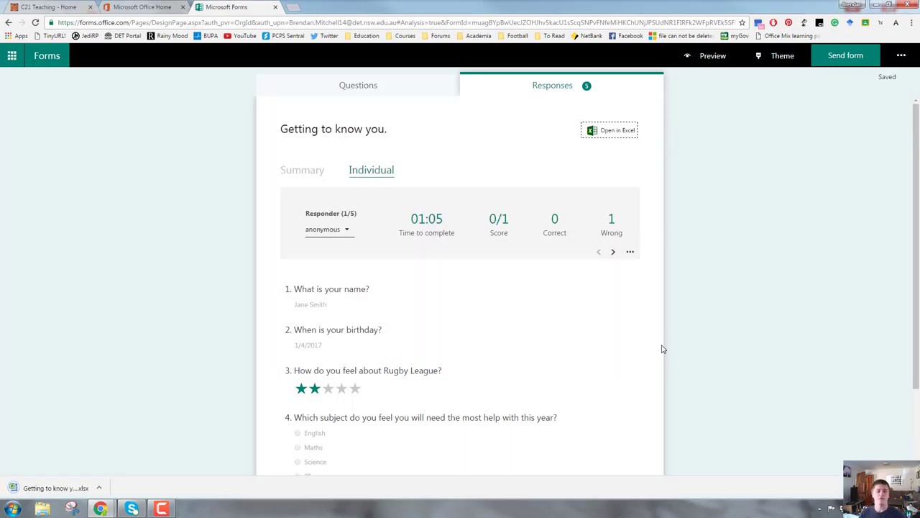